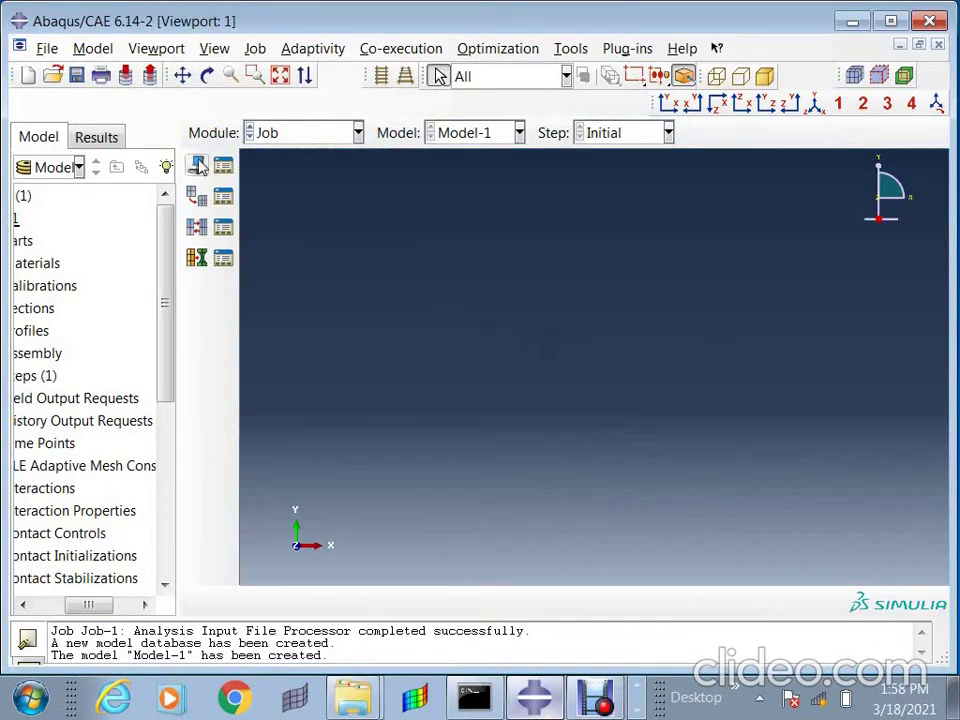
Step: Change the active module from Job to Part
click(298, 134)
click(279, 163)
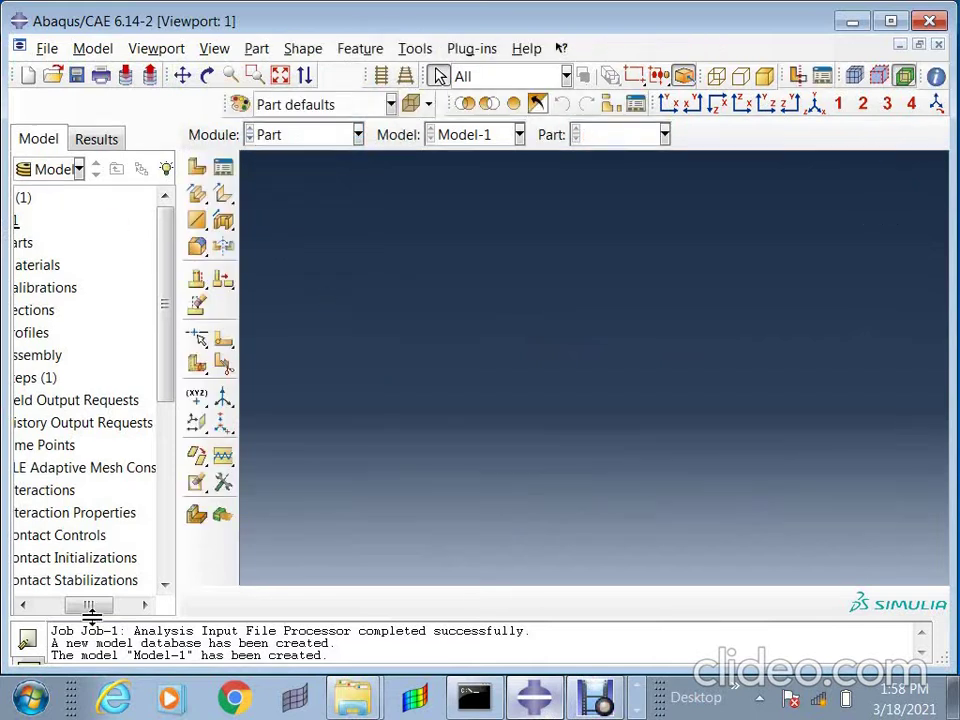
drag(90, 612, 30, 606)
Step: Start a 3D deformable solid extrusion part and sketch a square rectangle
double_click(93, 248)
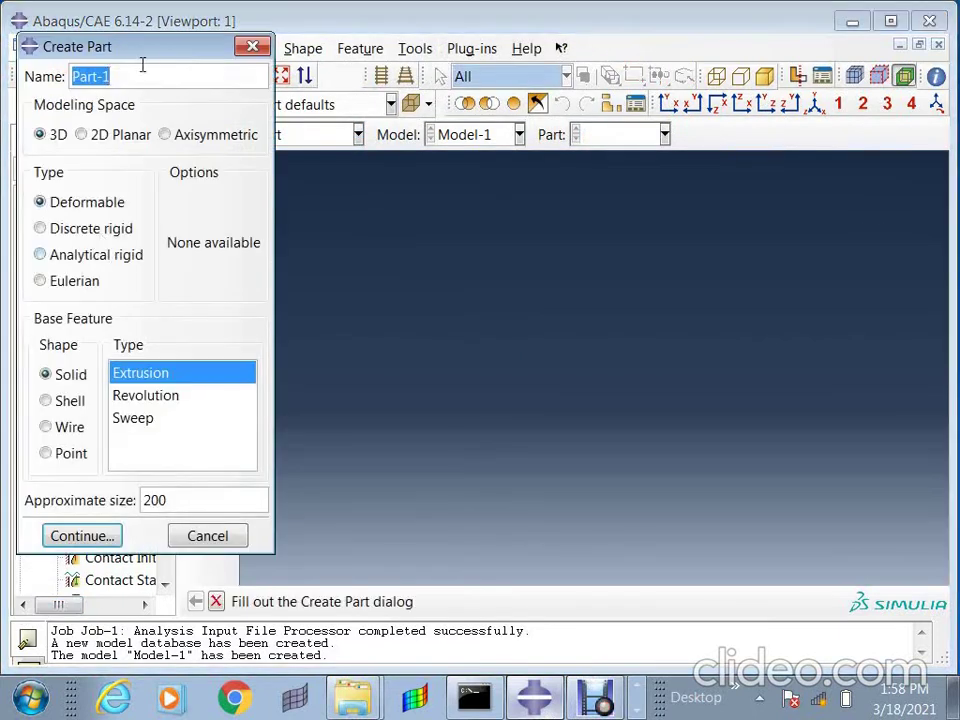
drag(147, 55, 495, 24)
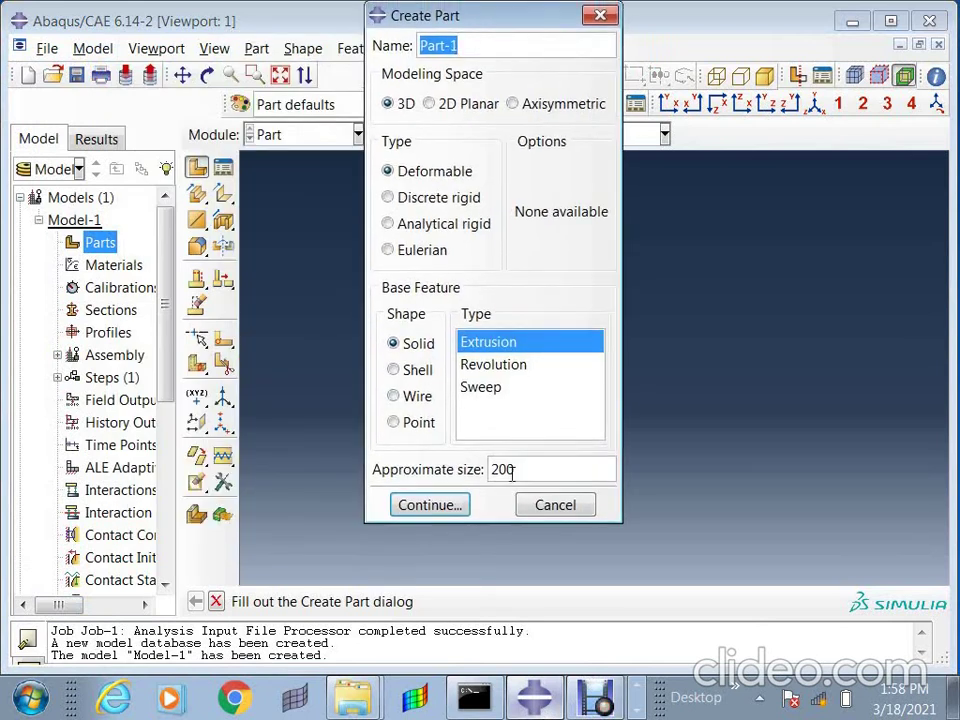
click(445, 505)
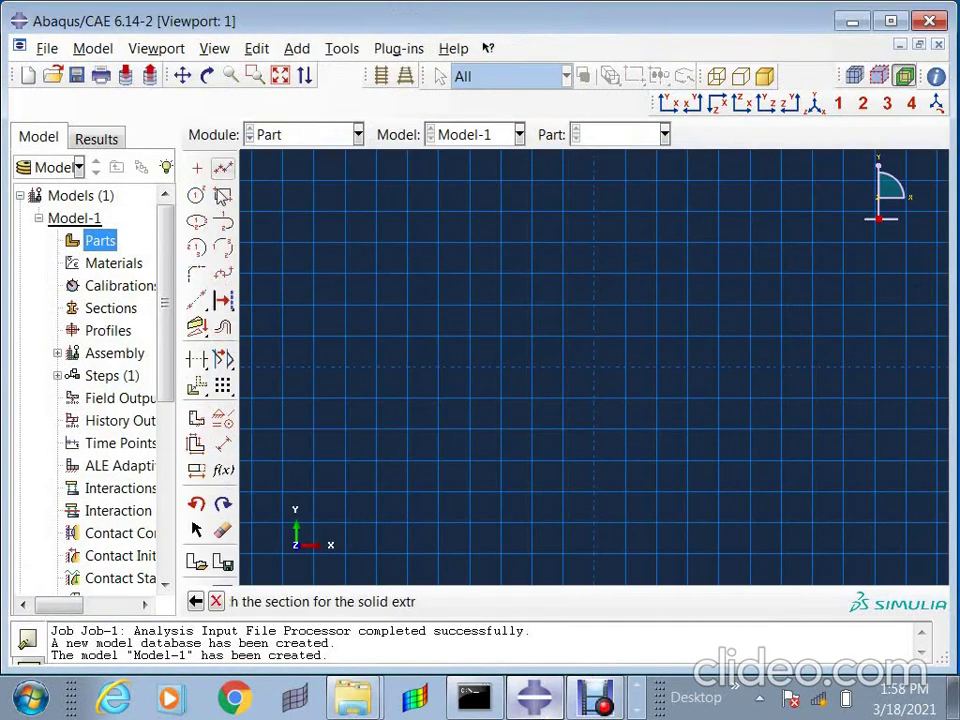
click(222, 195)
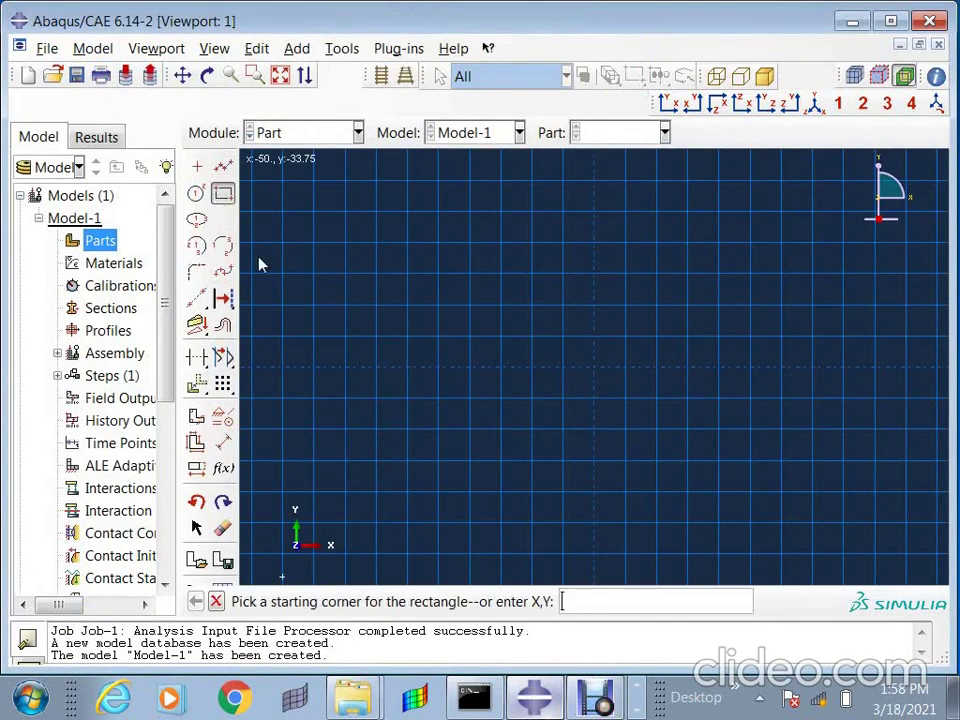
click(531, 307)
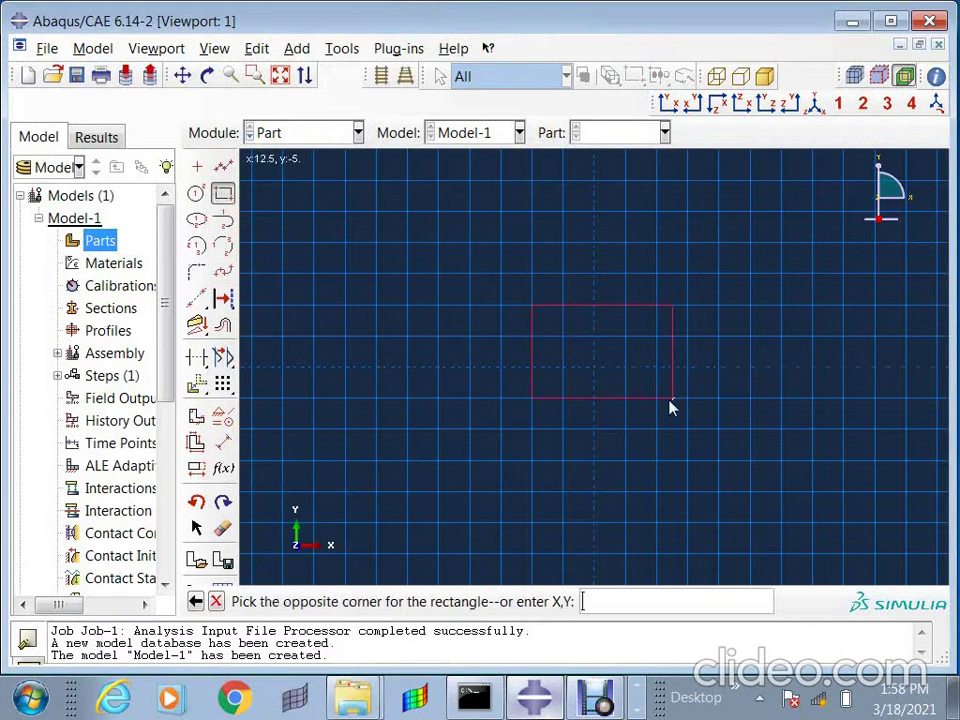
click(653, 427)
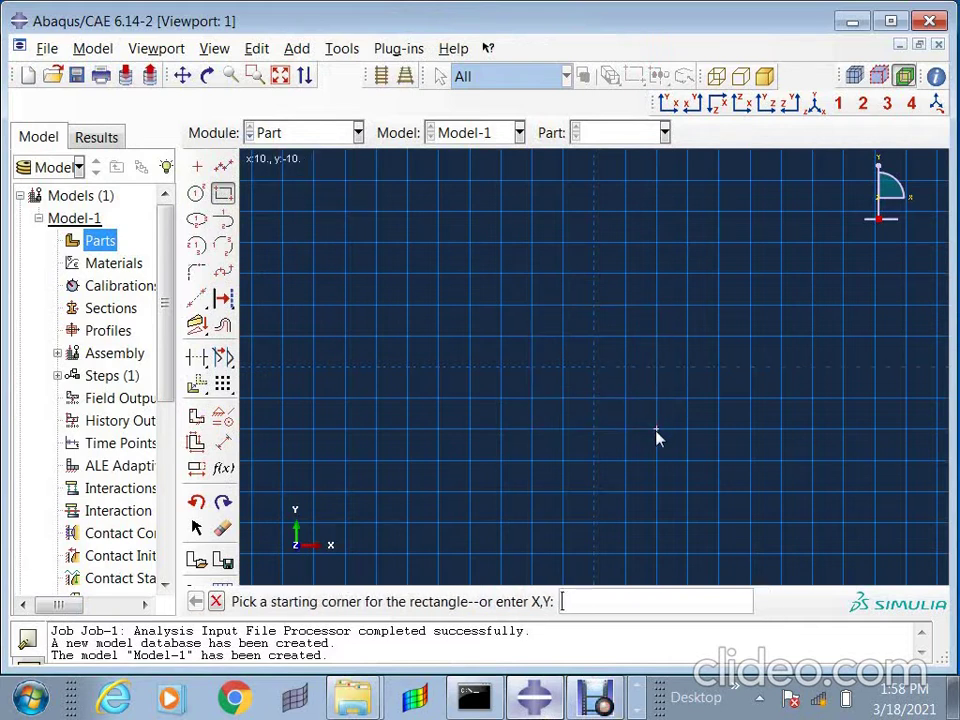
Step: Extrude the square sketch 100 deep into a solid bar and orbit to view it
click(216, 601)
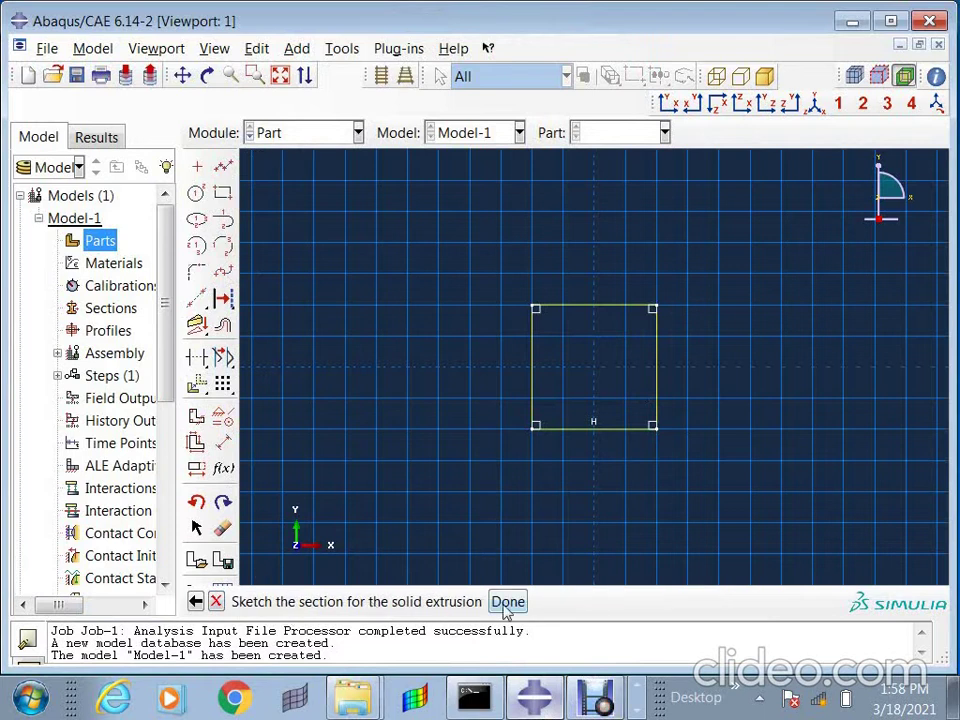
click(508, 601)
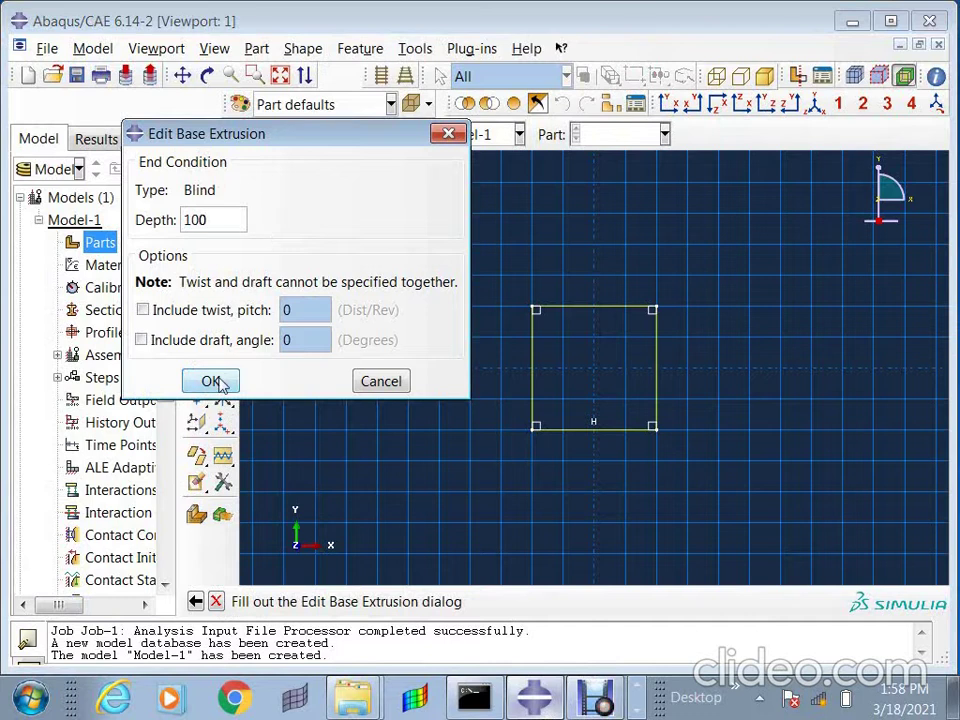
click(216, 384)
key(F2)
mouse_move(502, 399)
mouse_down()
mouse_move(489, 407)
mouse_move(500, 402)
mouse_up()
Step: In the Property module, create a material with Density and Deformation Plasticity behaviours
click(287, 141)
click(285, 181)
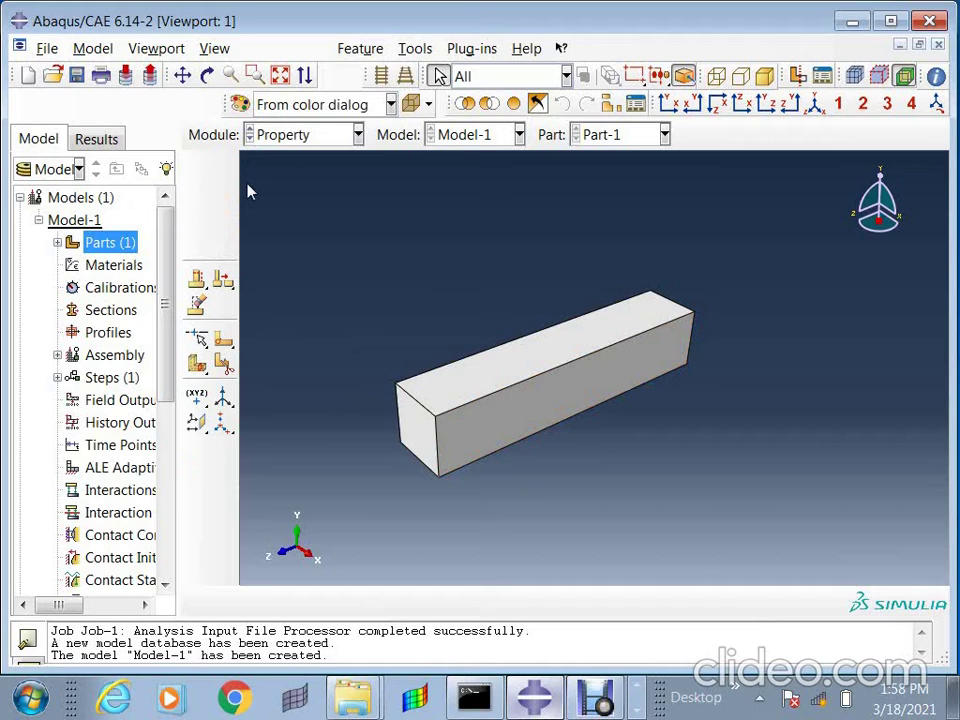
click(197, 168)
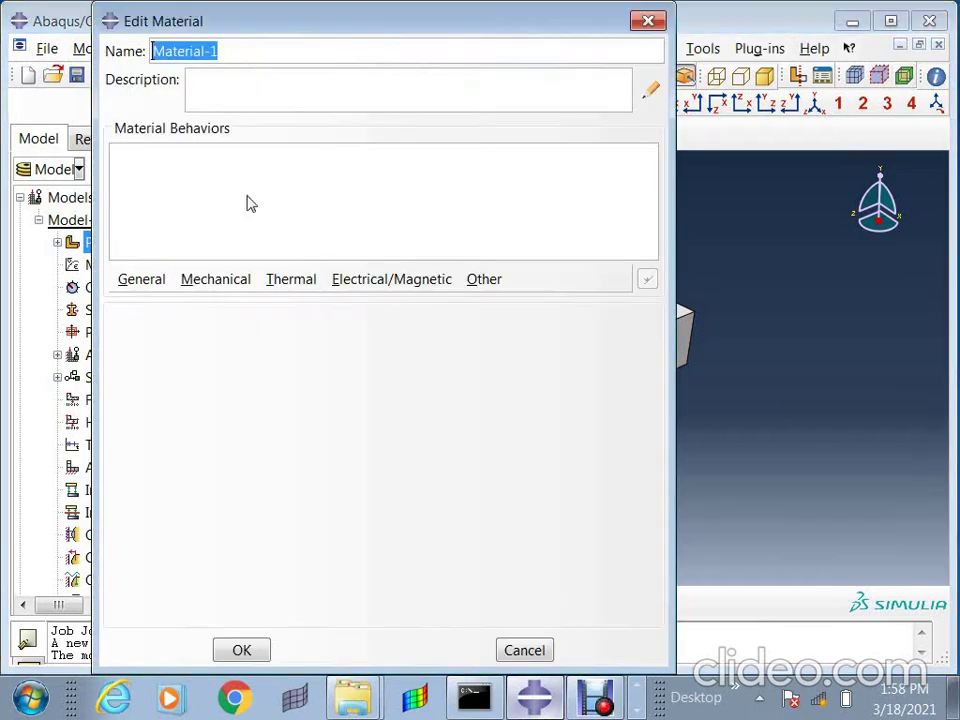
click(140, 279)
click(150, 325)
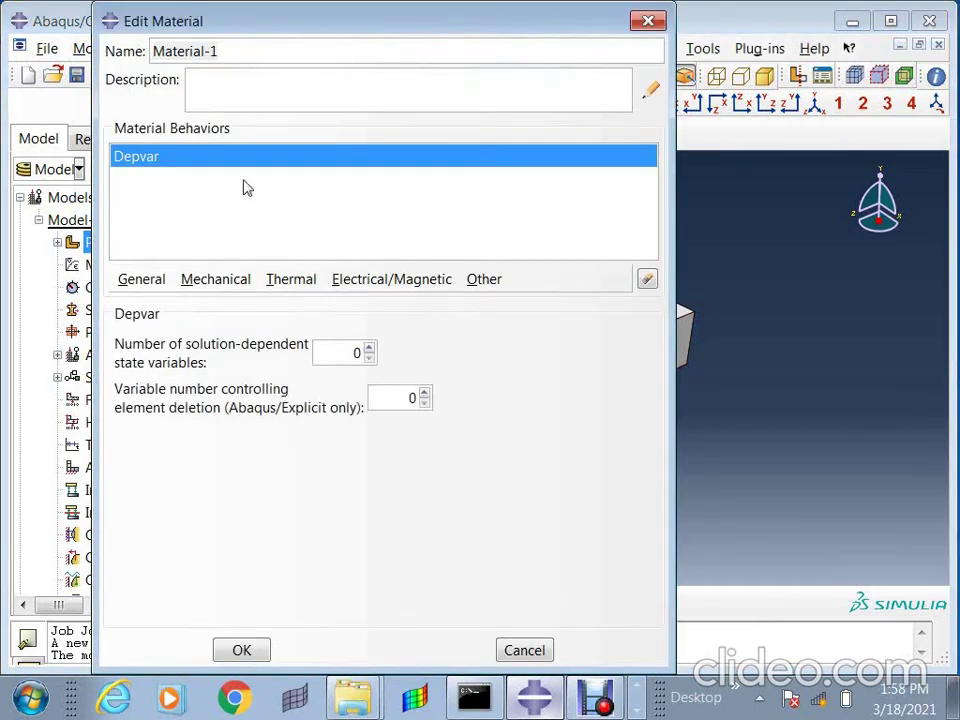
click(646, 280)
click(142, 282)
click(157, 303)
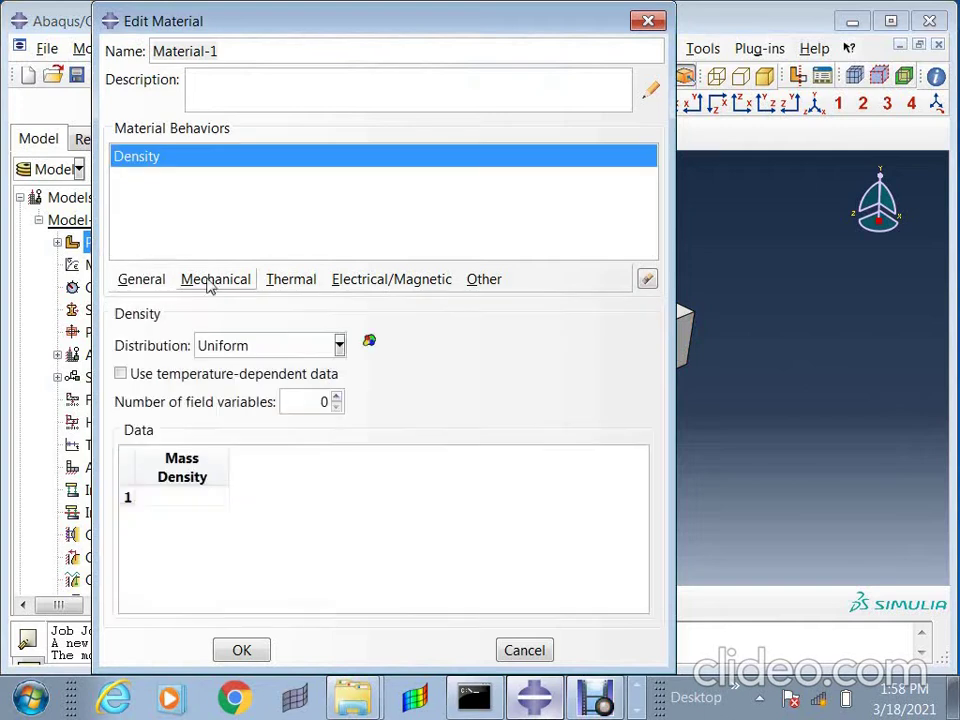
click(215, 279)
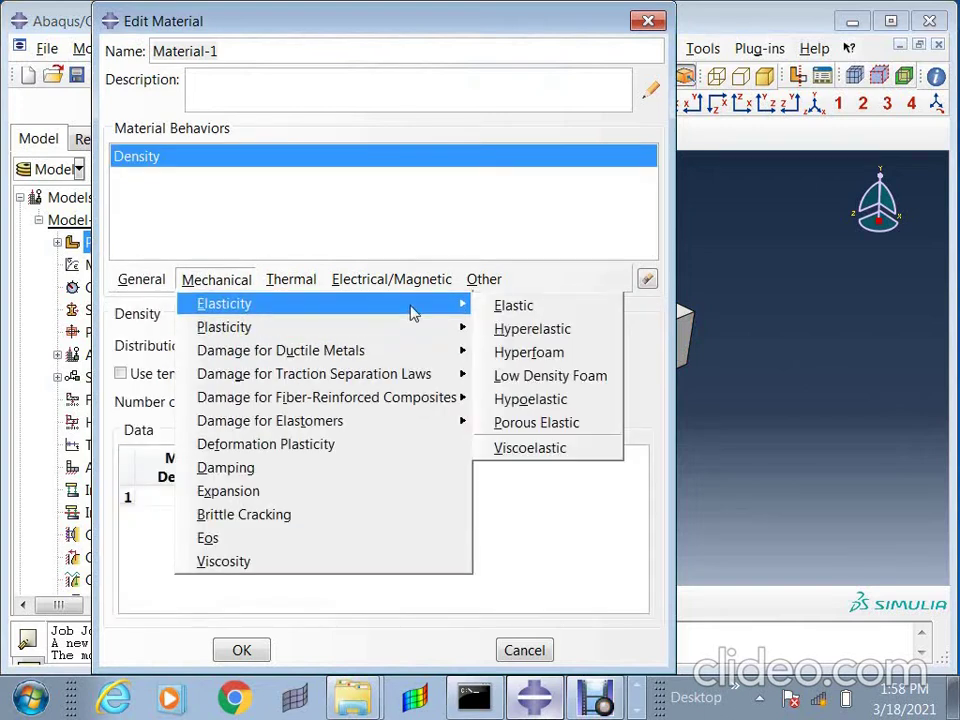
click(337, 452)
Step: Set the mass density to 2.7e-9
click(125, 156)
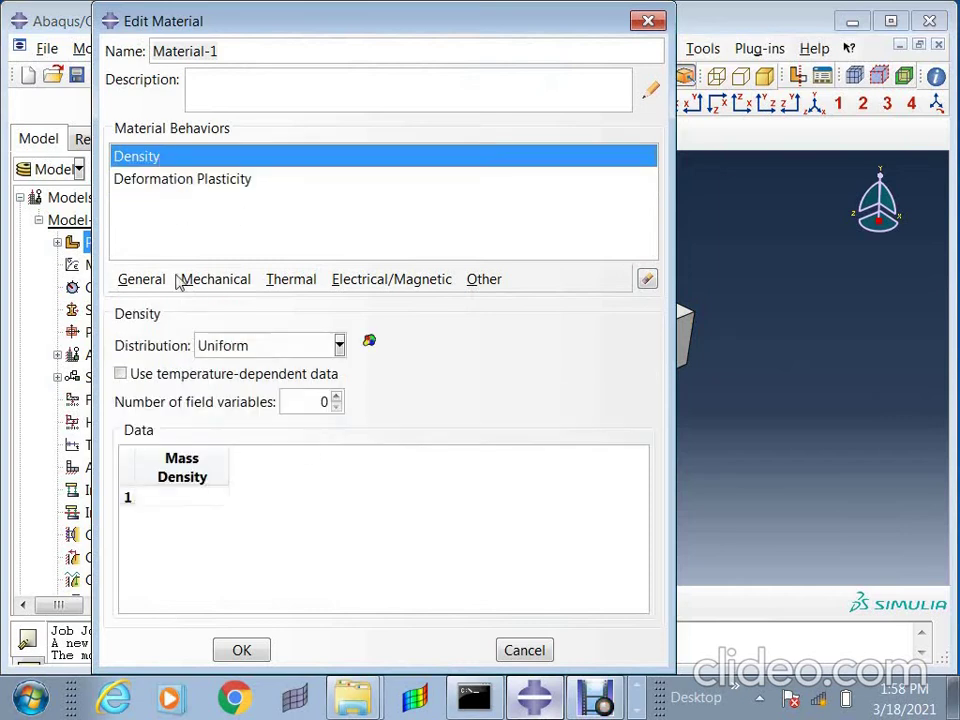
click(193, 497)
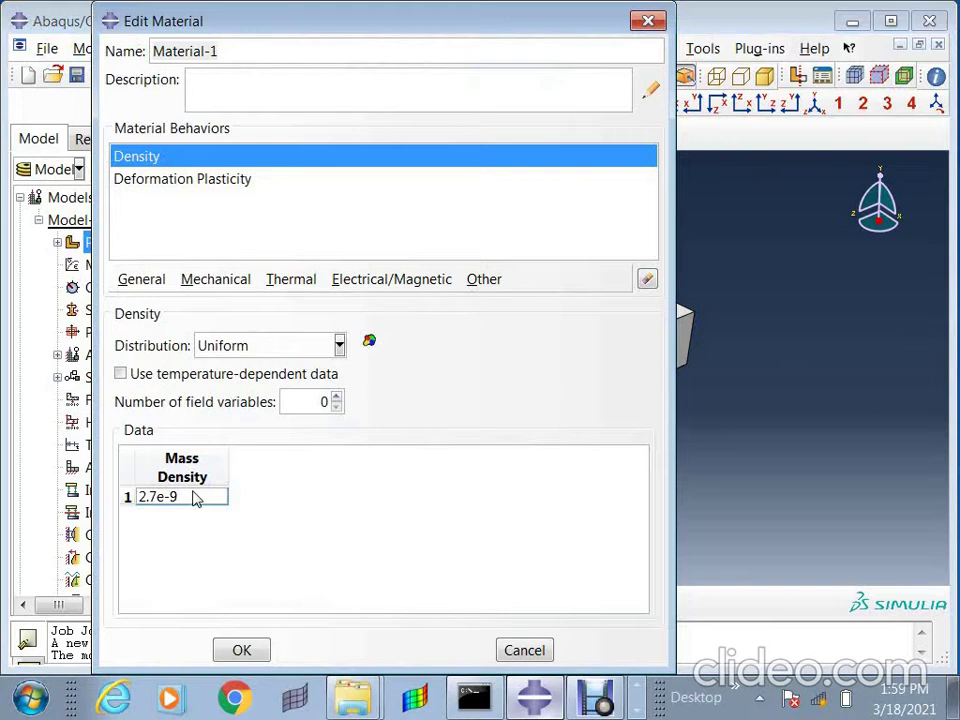
key(Return)
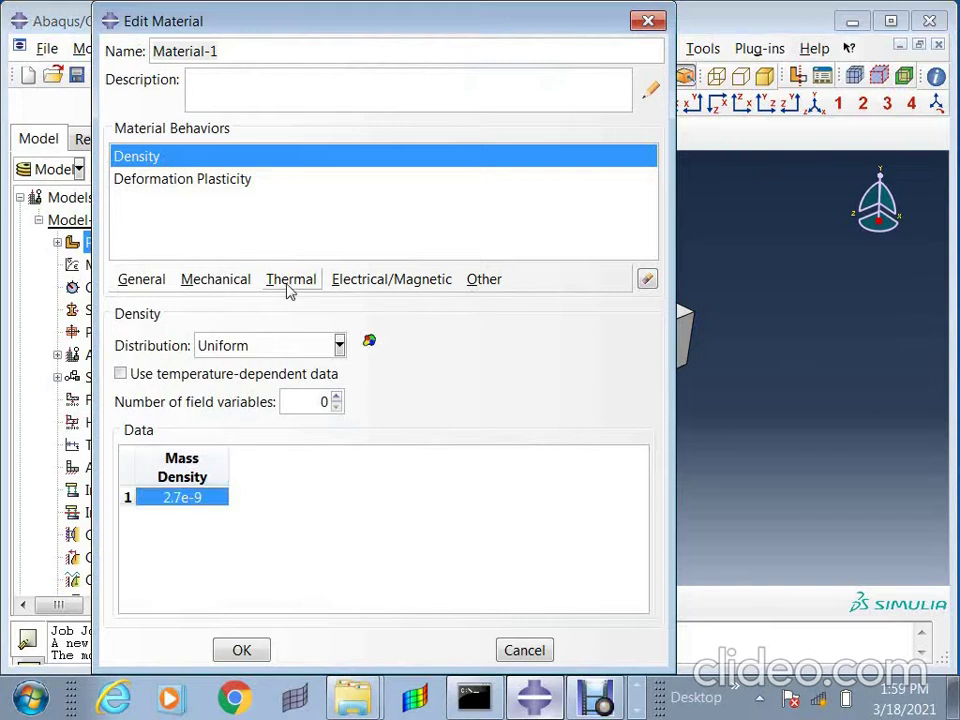
Step: Enter Deformation Plasticity values: modulus 210000, Poisson's ratio .03, yield 180, exponent 5, offset 2
click(165, 181)
click(185, 437)
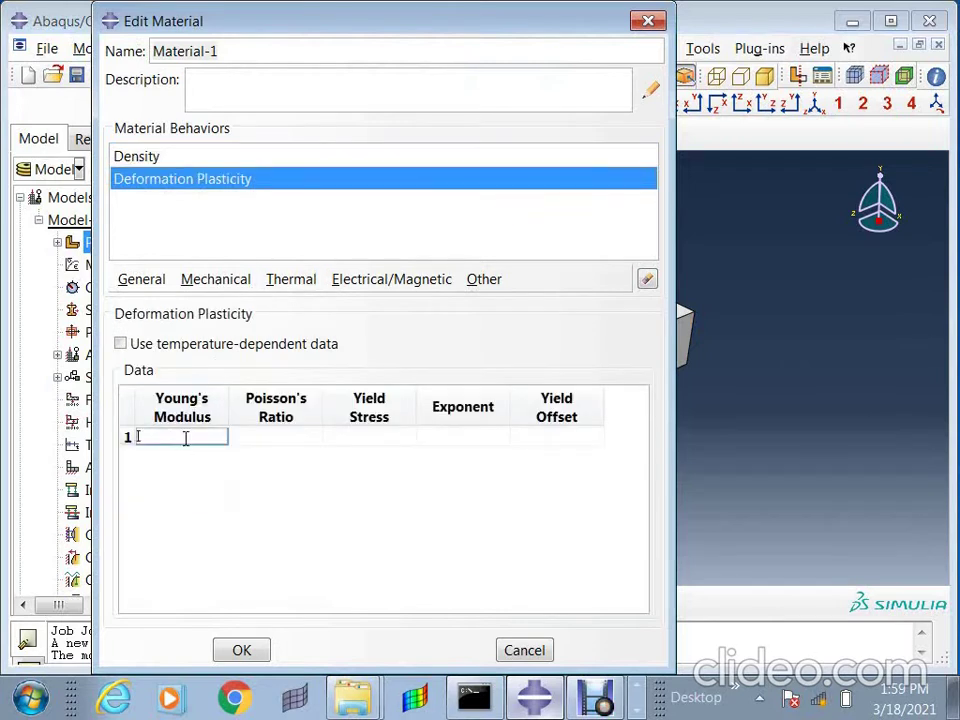
text(69)
key(BackSpace)
key(BackSpace)
key(BackSpace)
key(BackSpace)
key(Tab)
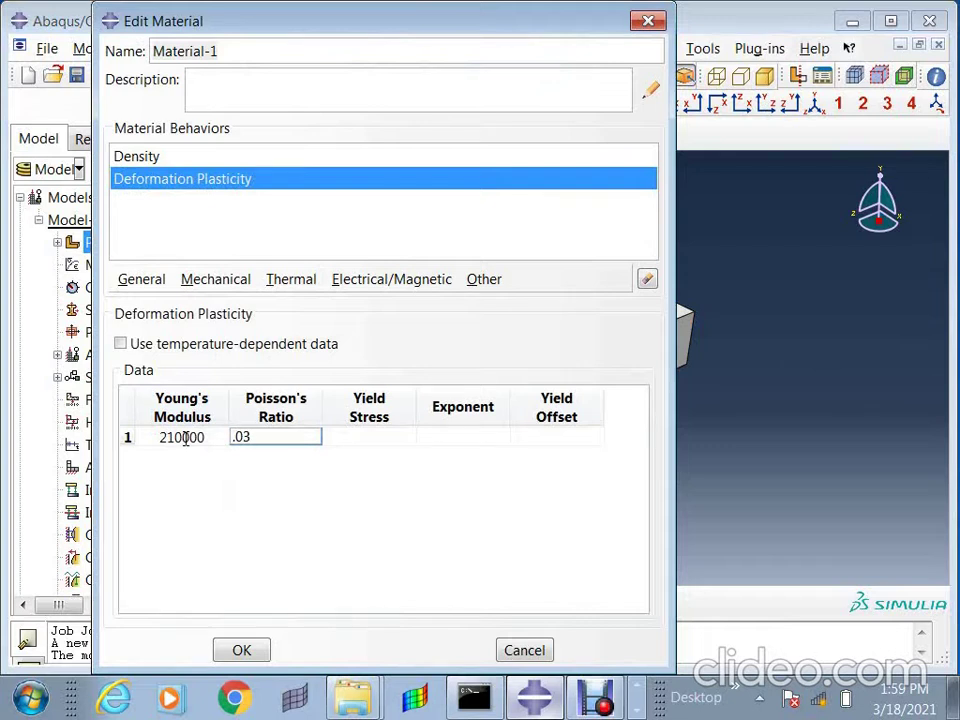
click(369, 437)
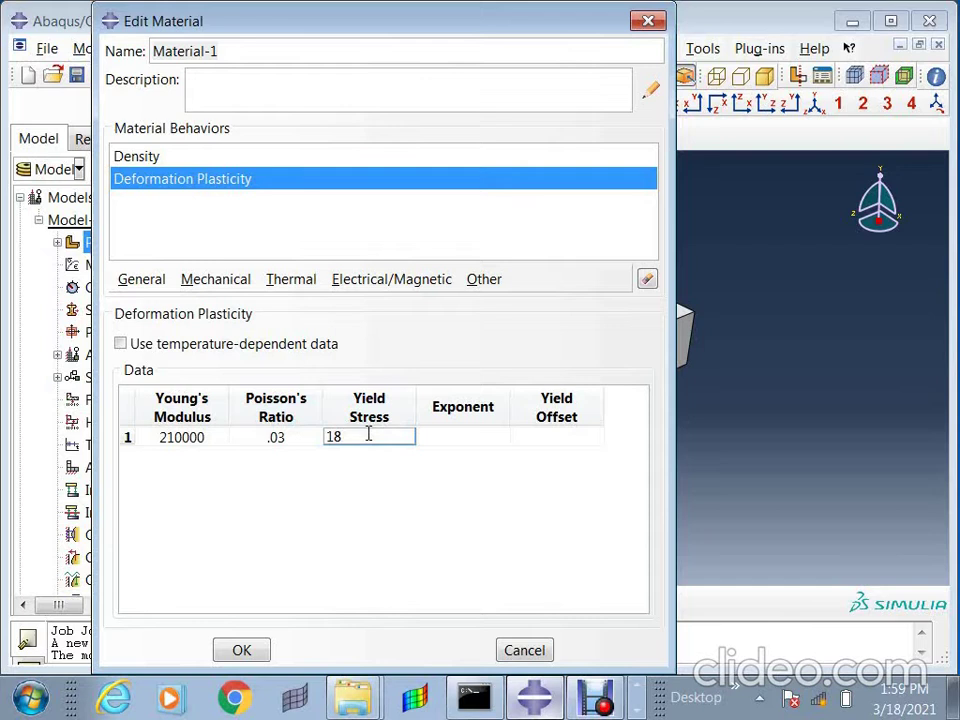
text(180)
click(458, 446)
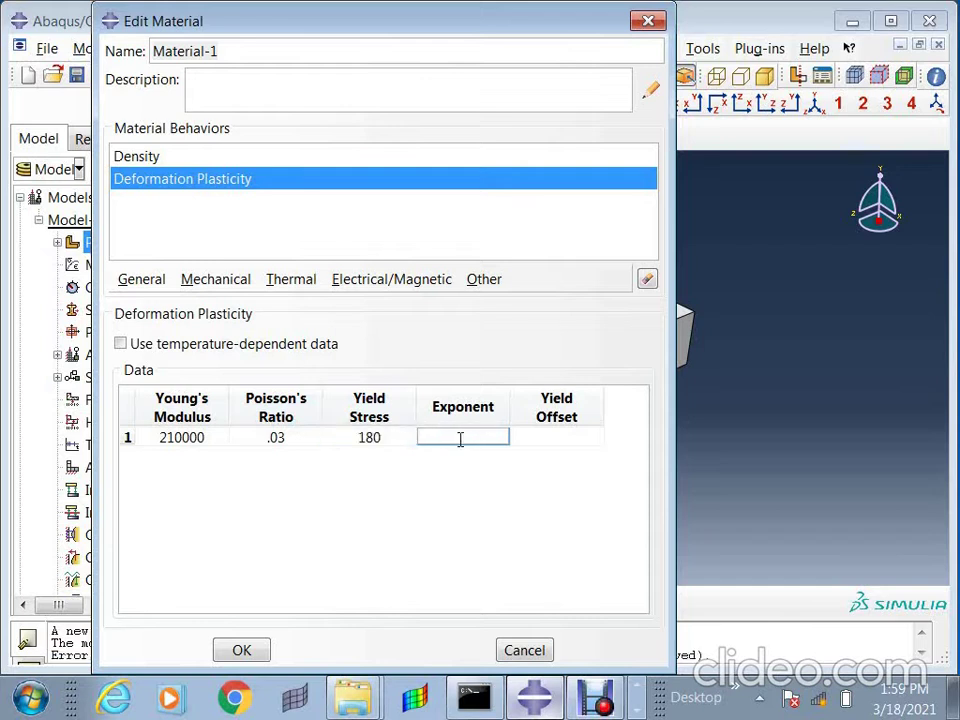
click(572, 441)
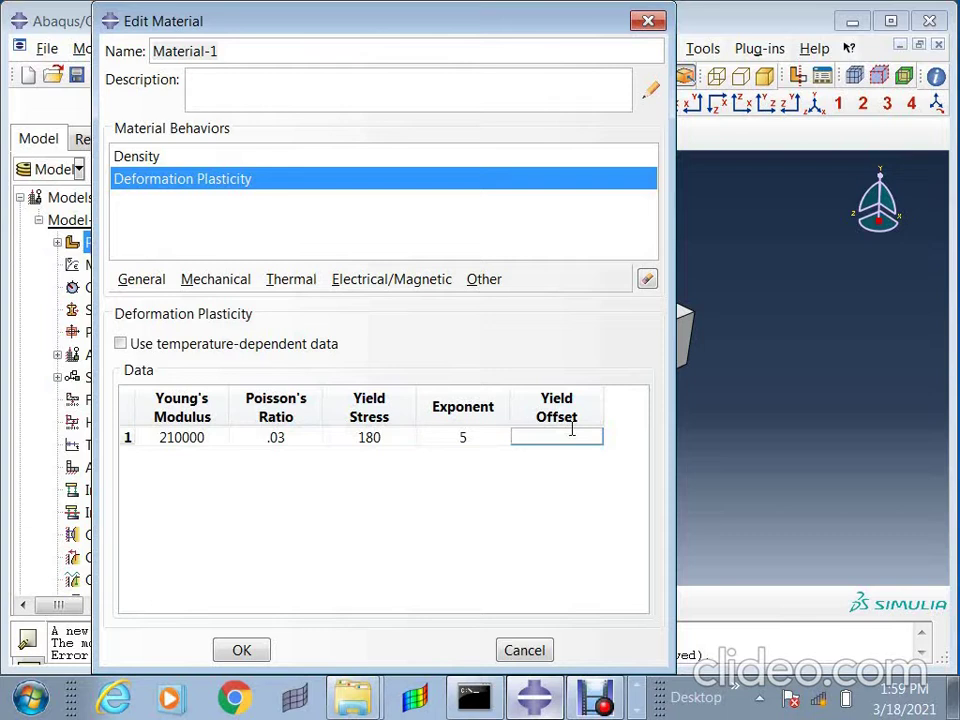
key(Return)
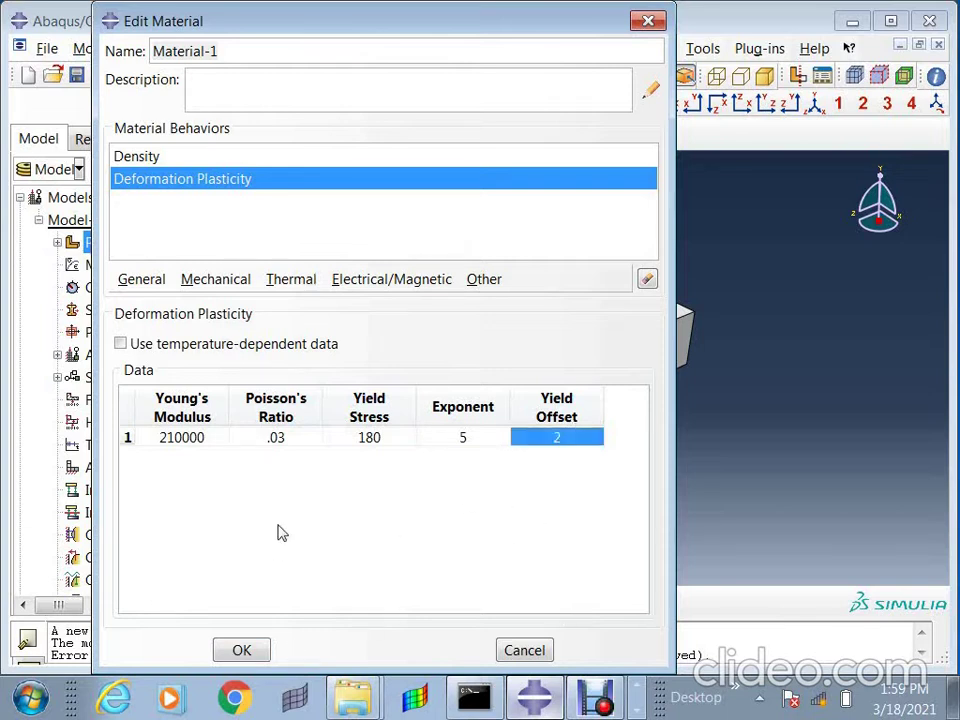
Step: Save Material-1 and create Section-1 as a solid homogeneous section
click(242, 651)
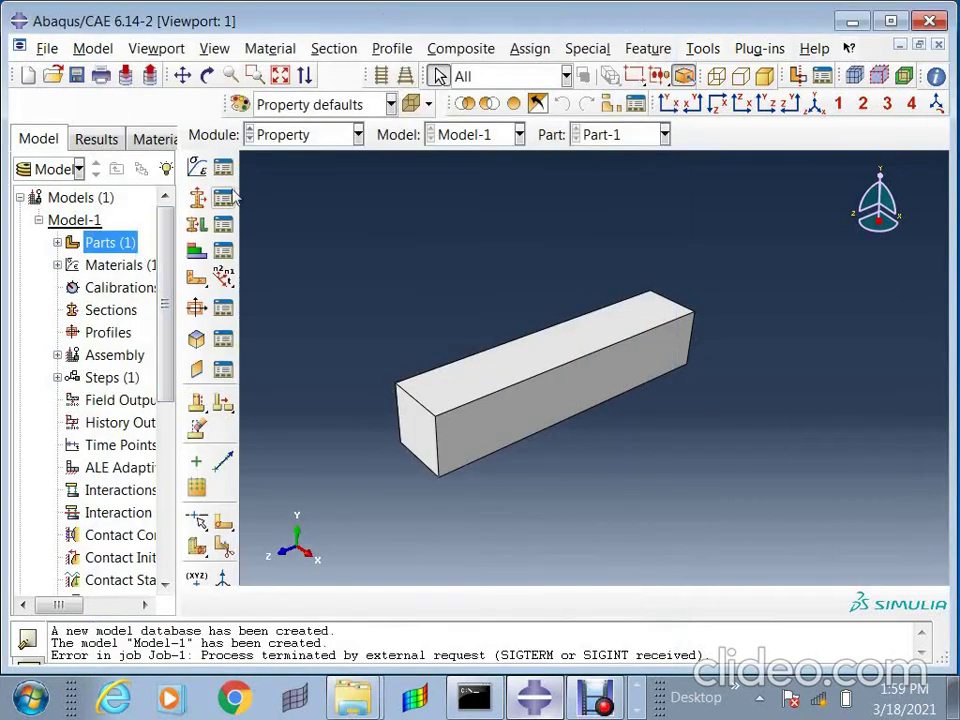
click(199, 199)
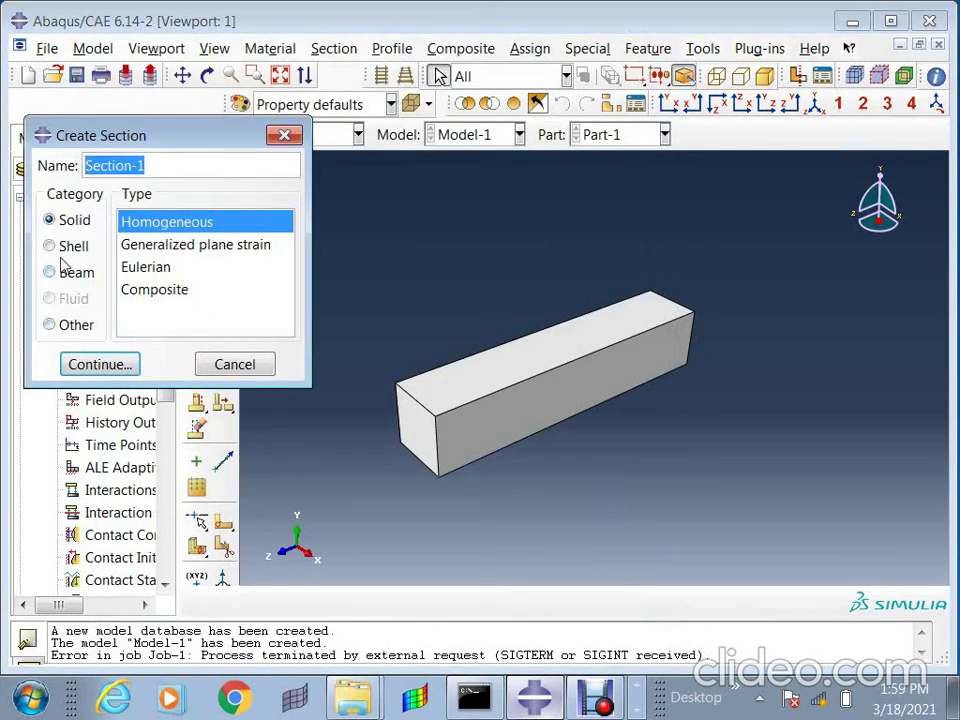
click(100, 365)
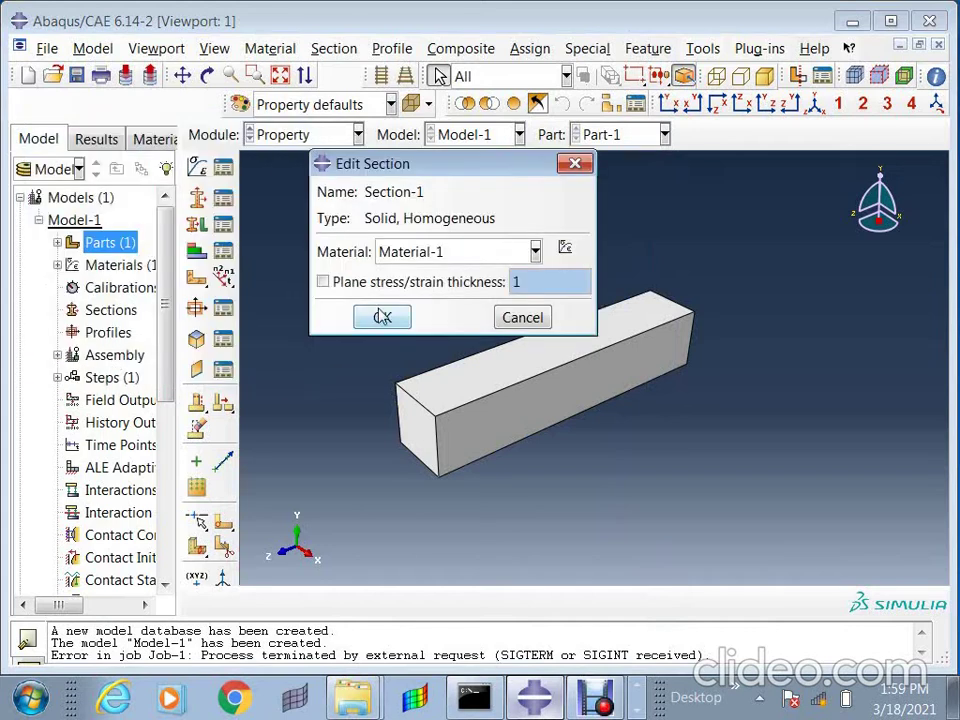
click(381, 317)
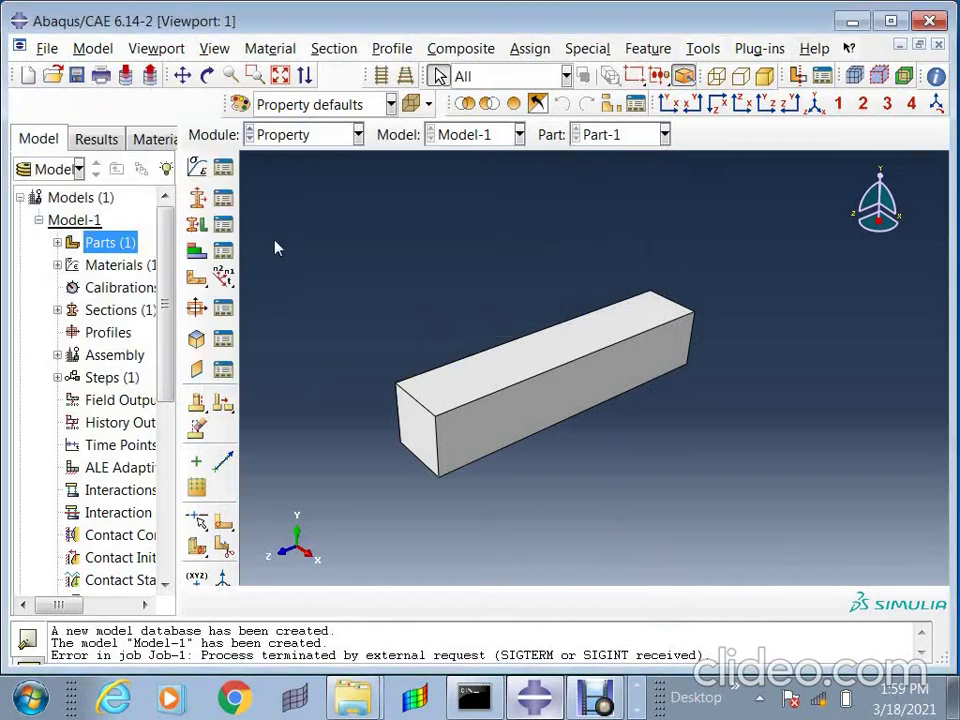
Step: Assign Section-1 to the whole bar and reposition the view
click(196, 226)
click(562, 393)
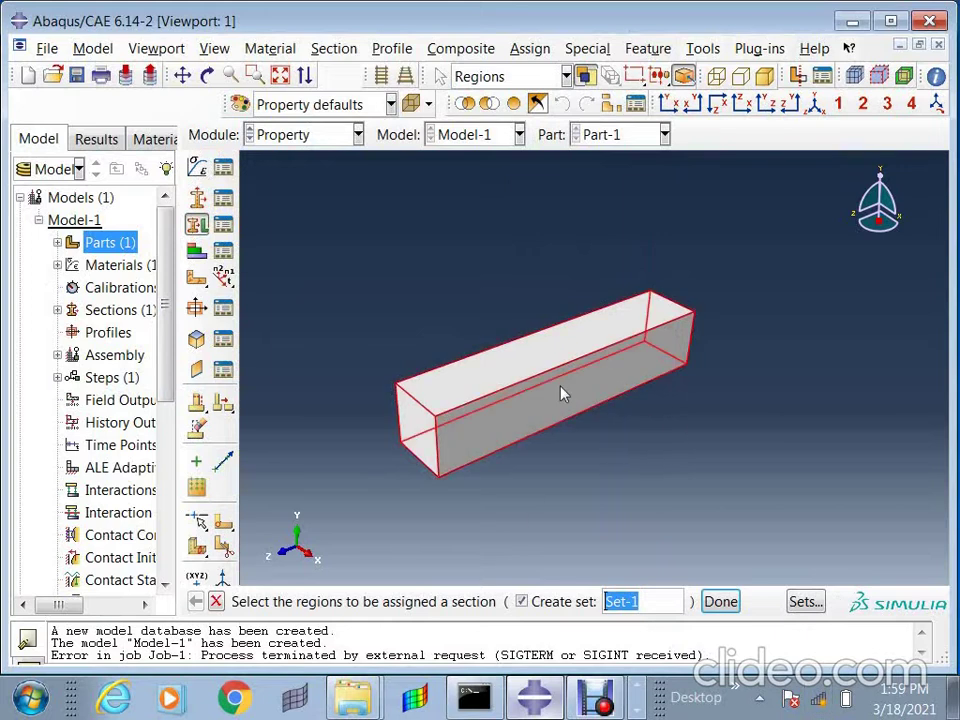
click(721, 601)
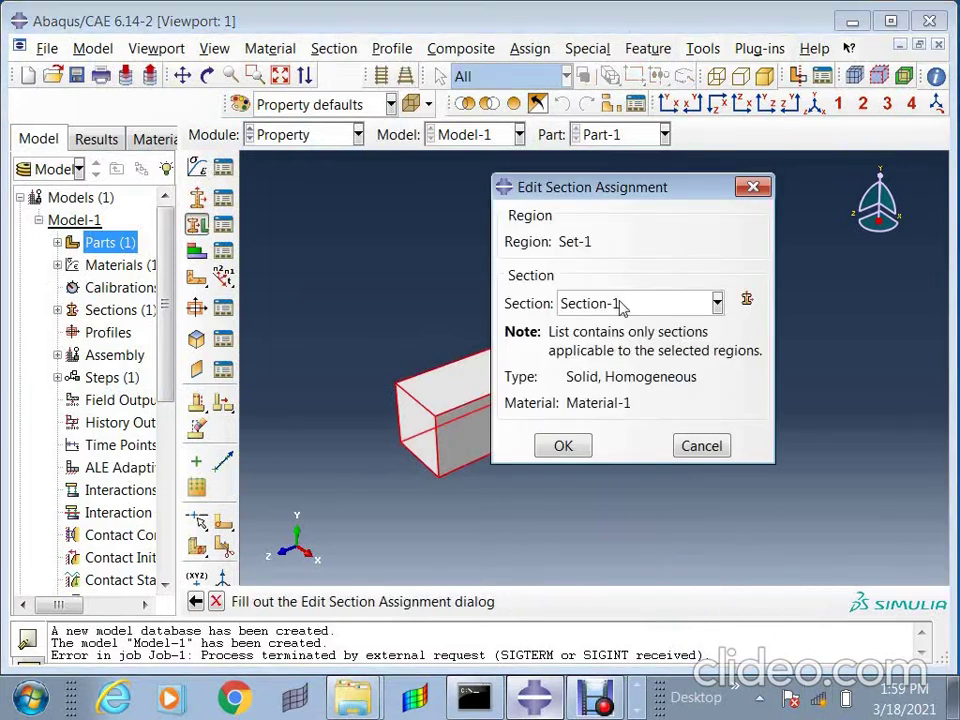
click(563, 447)
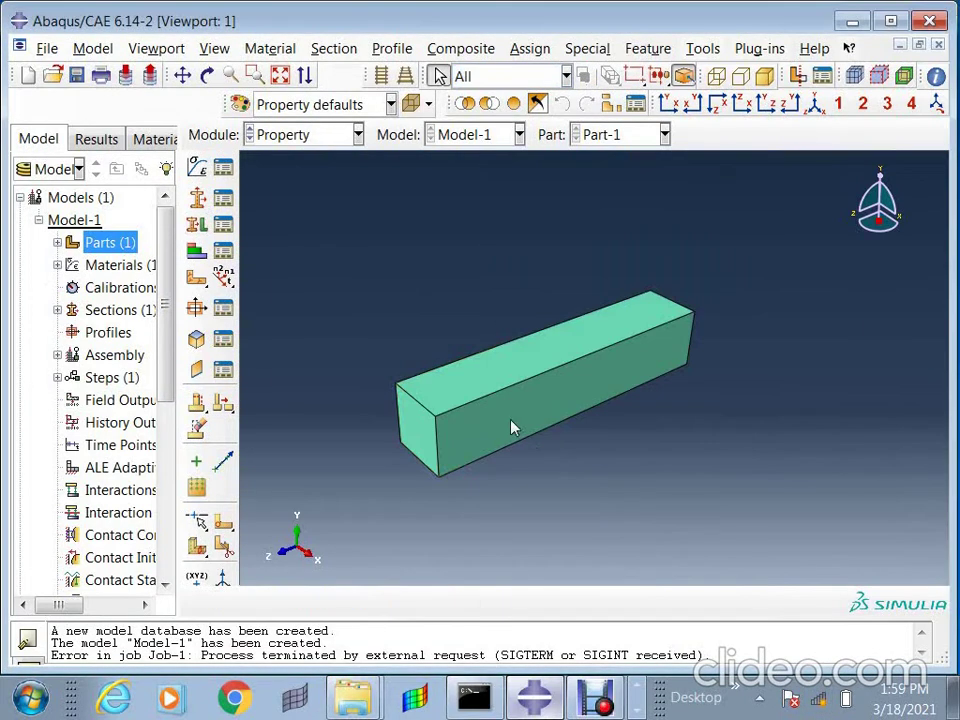
ctrl+alt+middle_drag(416, 431, 506, 217)
scroll(576, 381, up, 2)
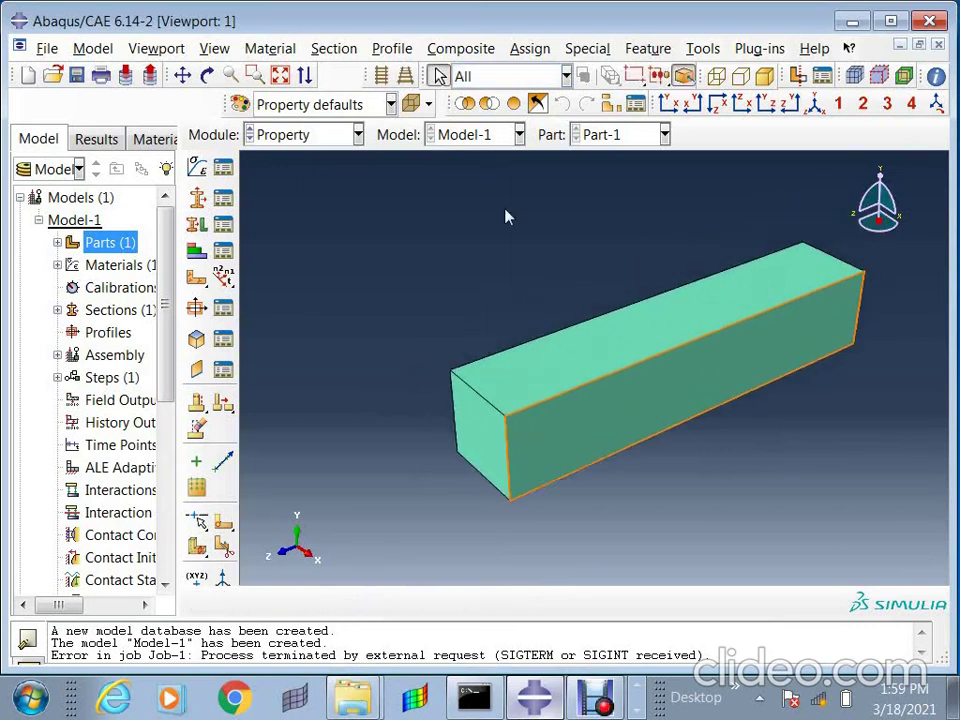
Step: In the Assembly module, add an independent (mesh on instance) instance of Part-1
click(356, 134)
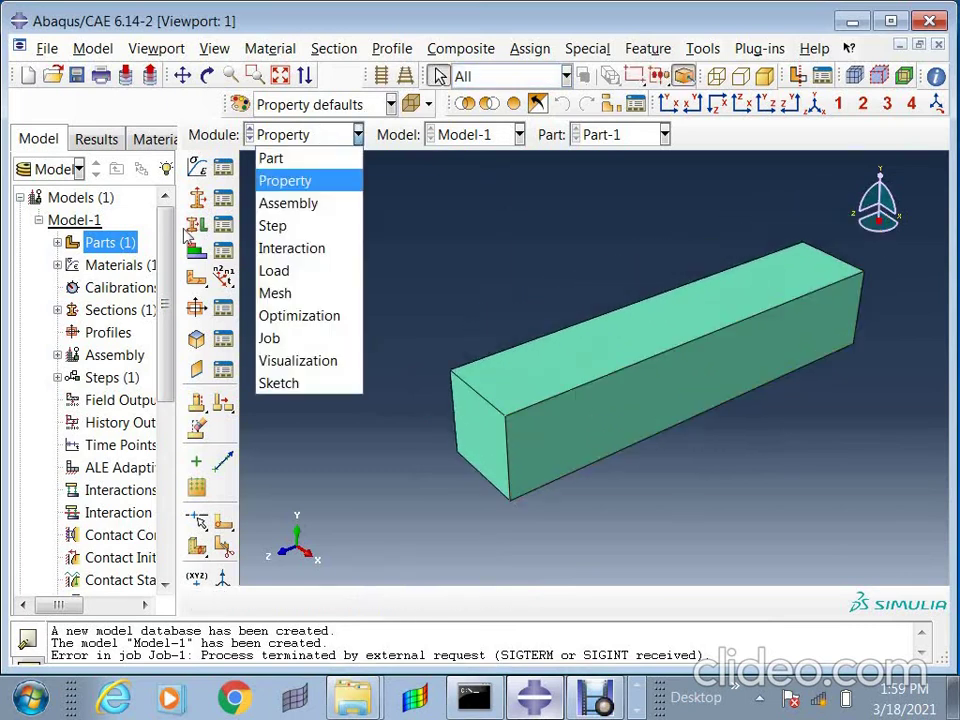
click(301, 204)
click(199, 169)
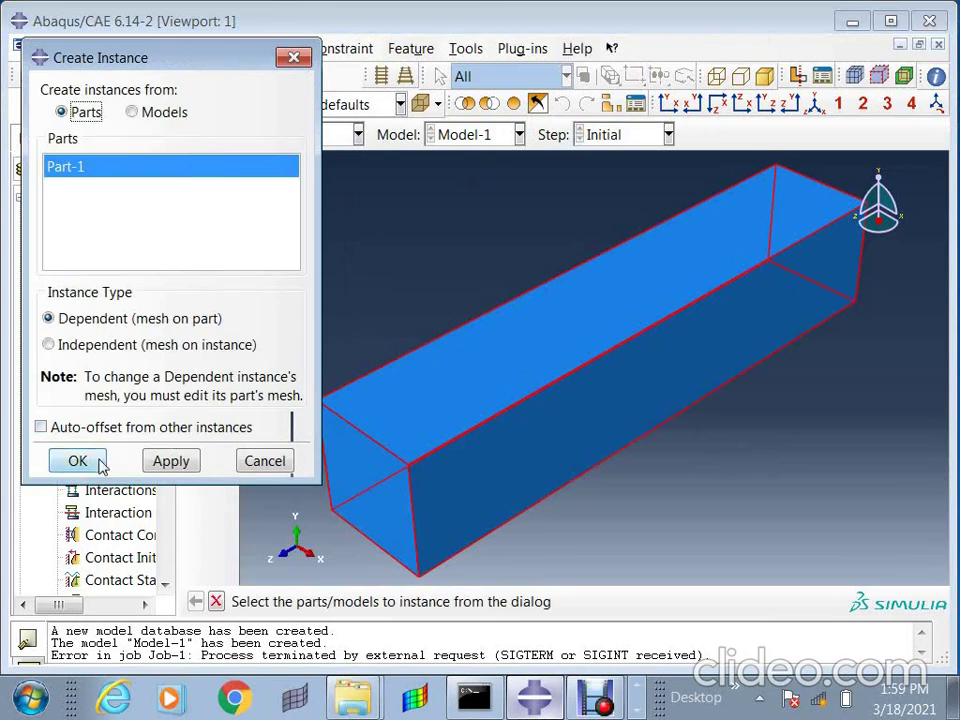
click(88, 346)
click(94, 320)
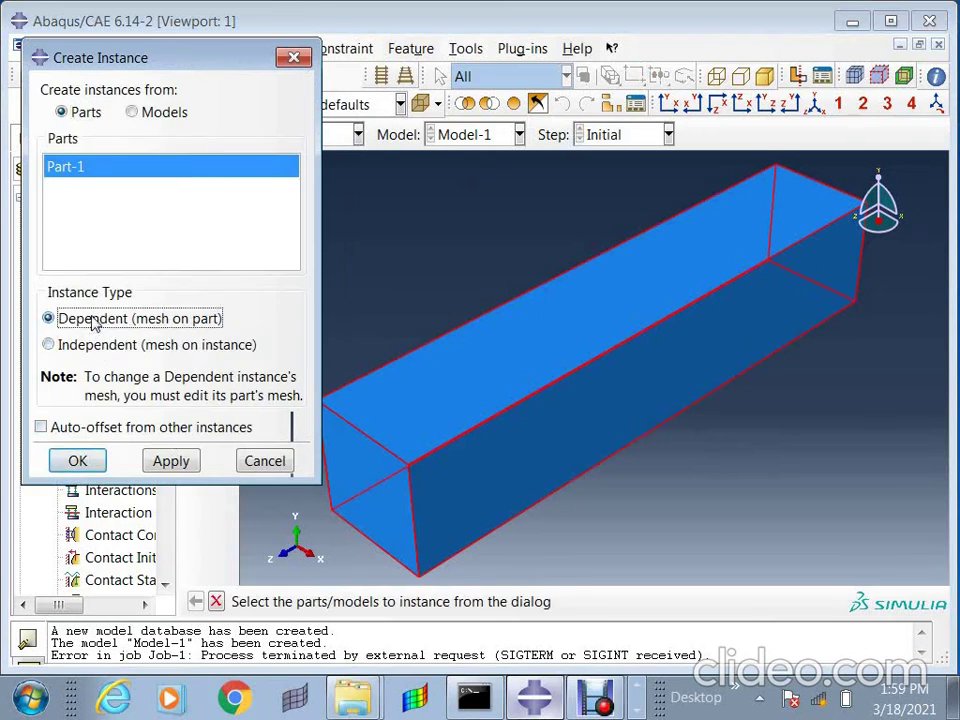
click(75, 345)
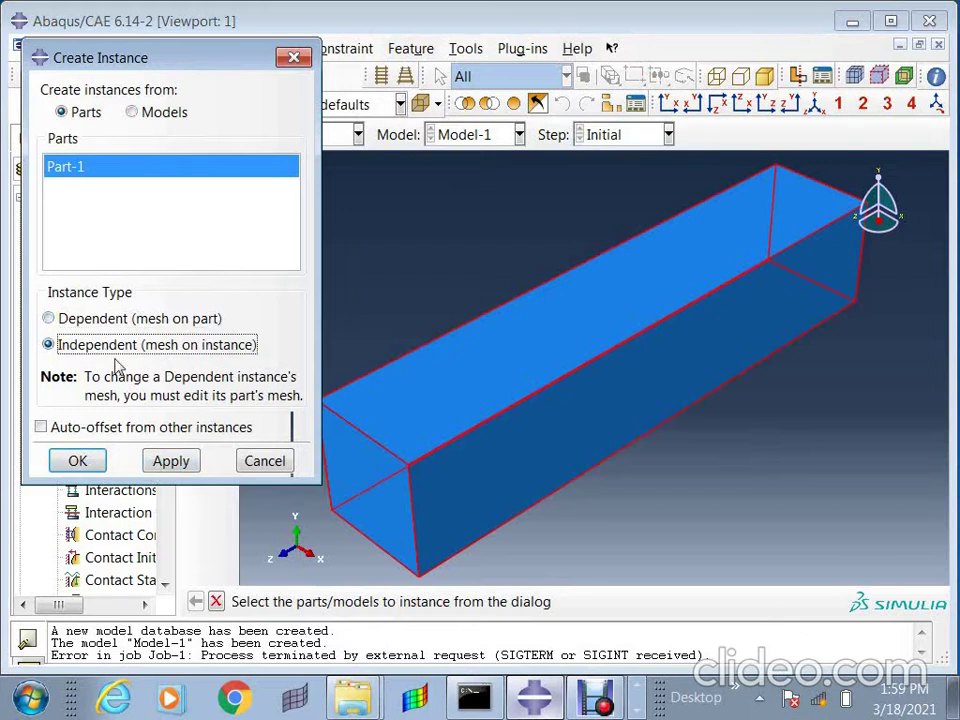
click(170, 461)
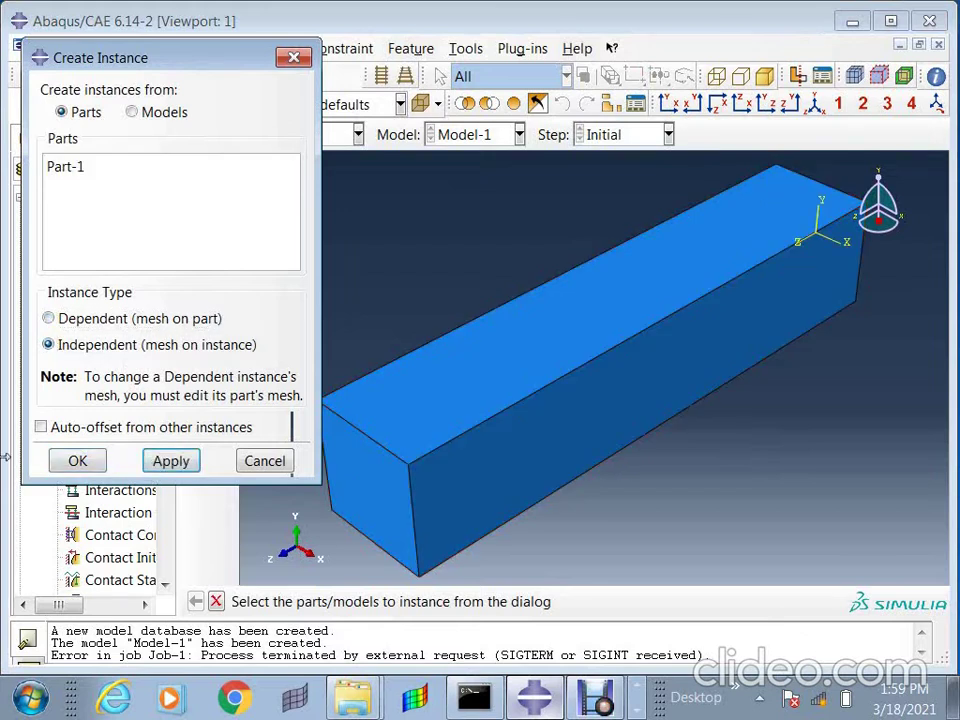
click(94, 172)
click(72, 461)
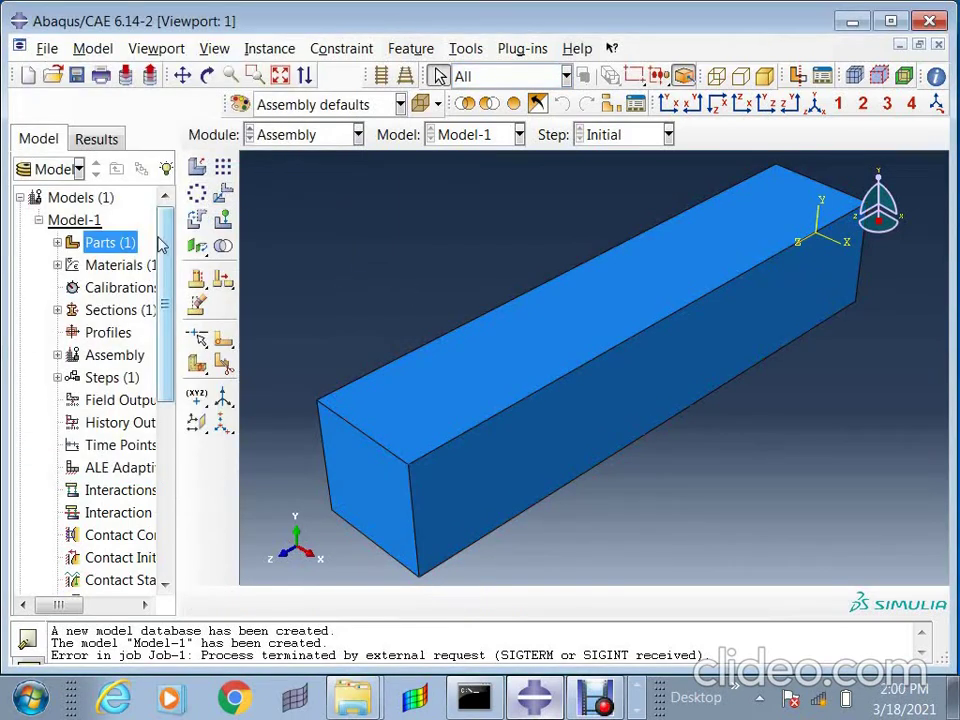
click(289, 140)
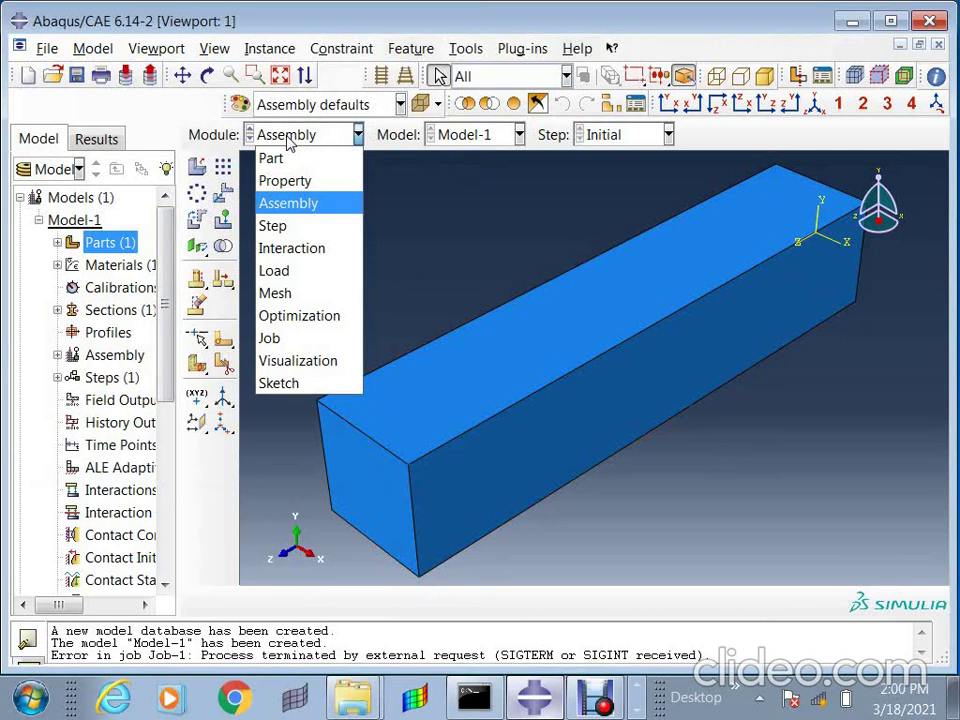
Step: Create a Static, General step with Nlgeom on, damping-factor stabilization, max 10 increments, initial 0.1
click(304, 229)
click(192, 168)
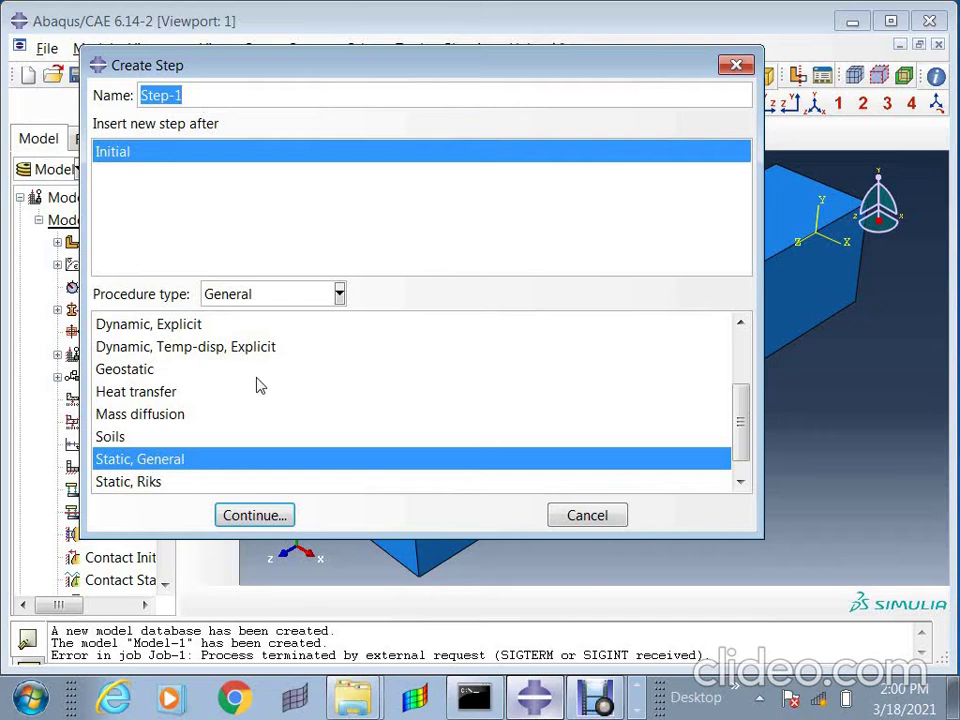
click(268, 520)
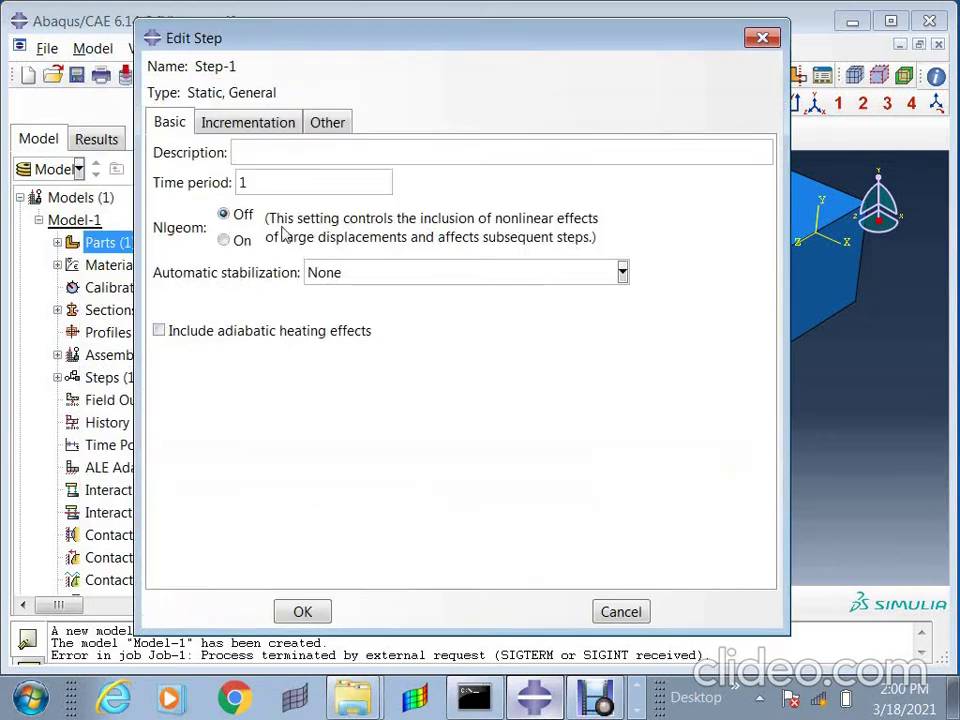
click(226, 242)
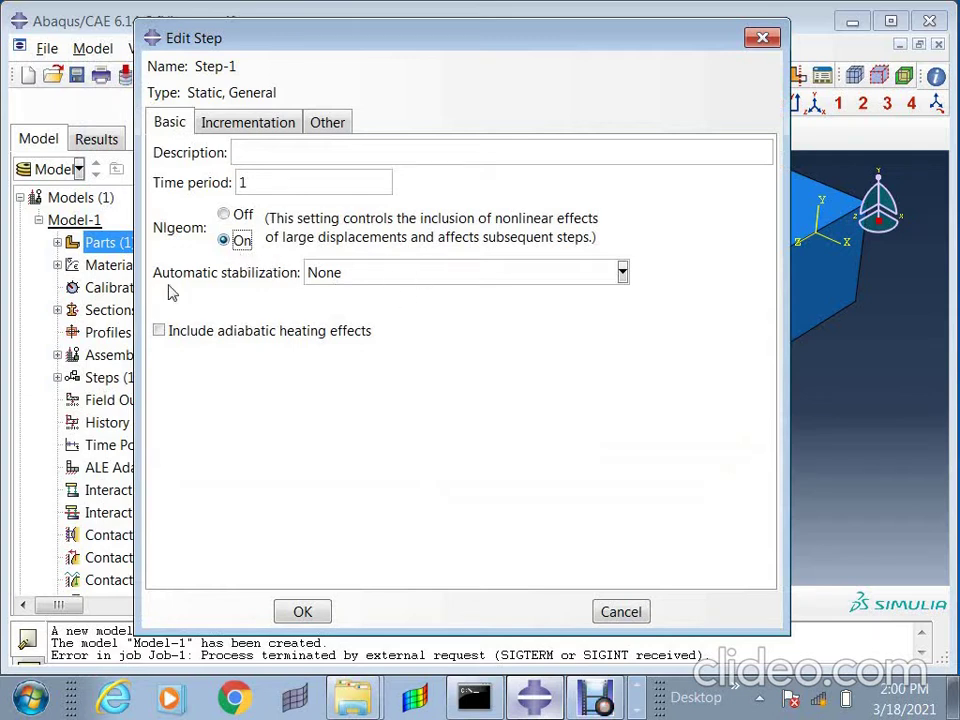
click(371, 274)
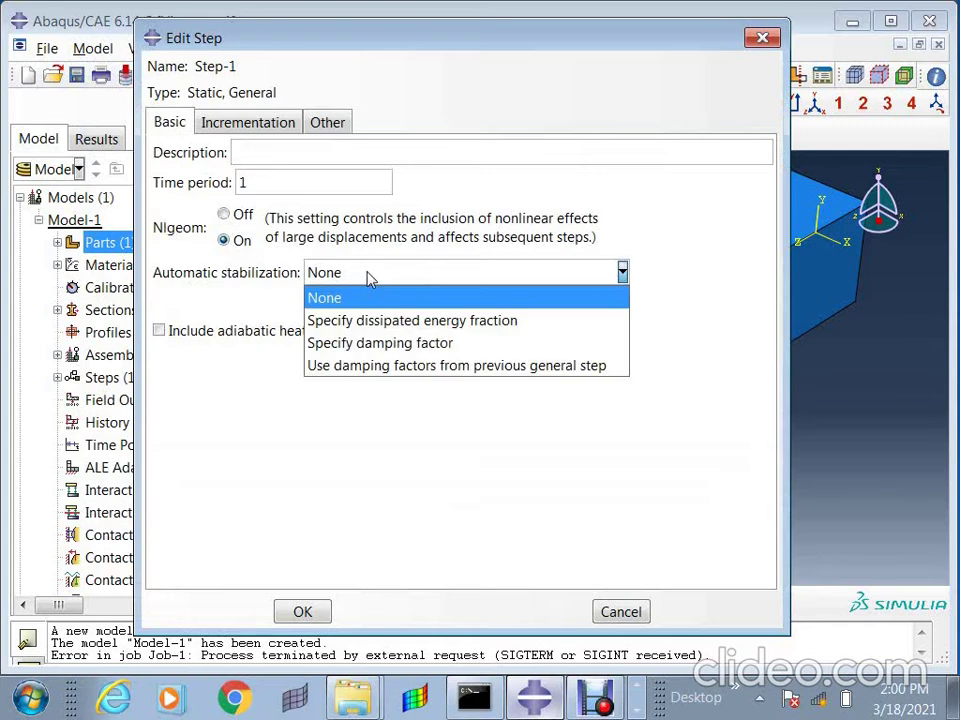
click(402, 366)
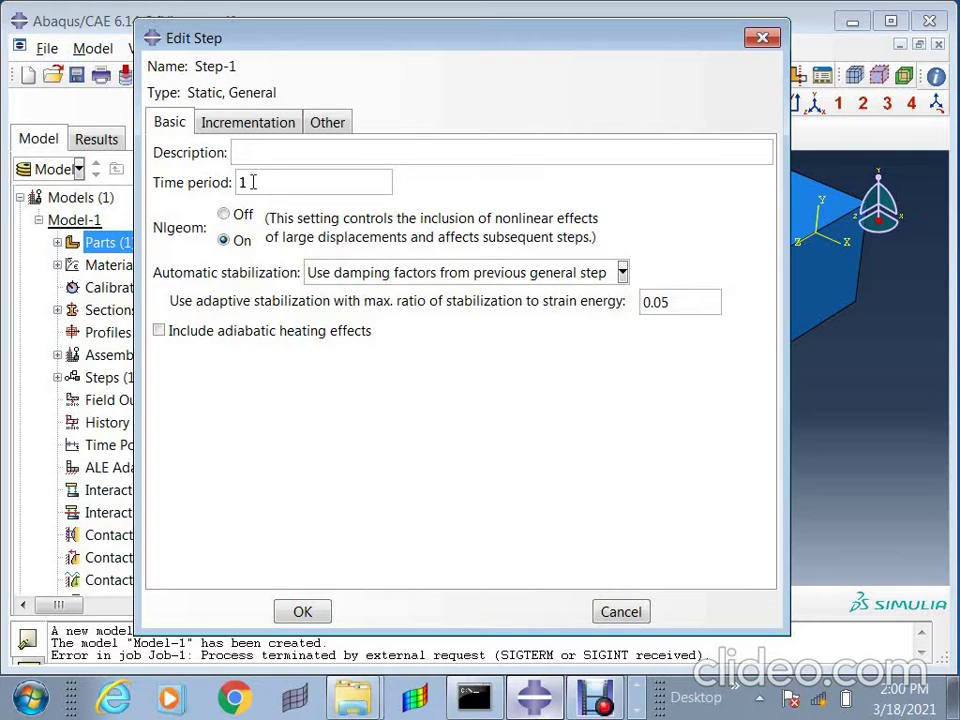
click(250, 122)
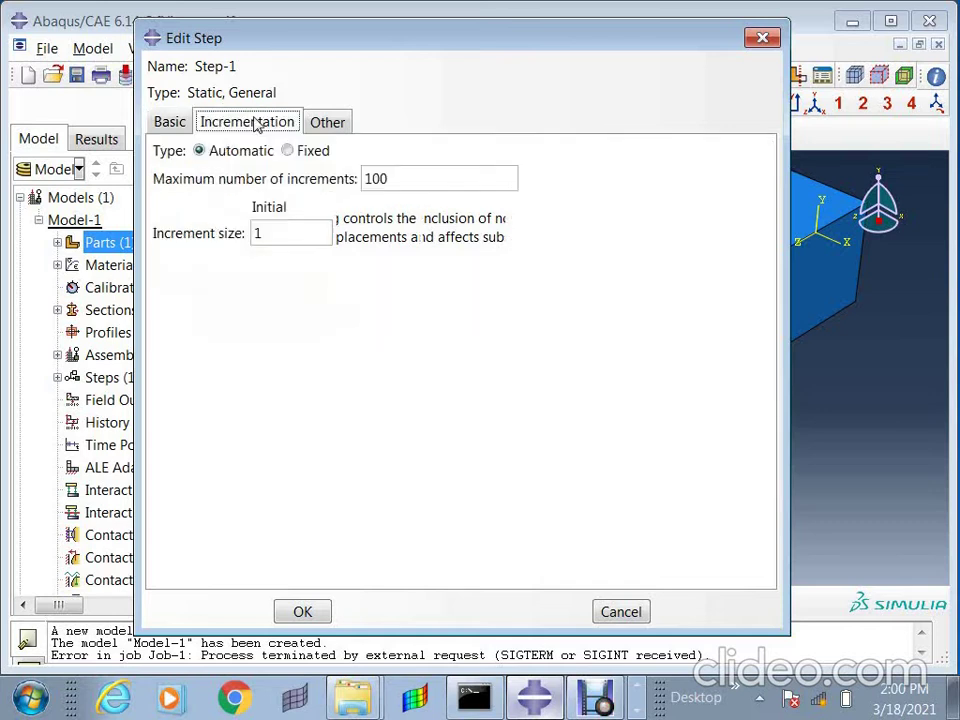
click(269, 232)
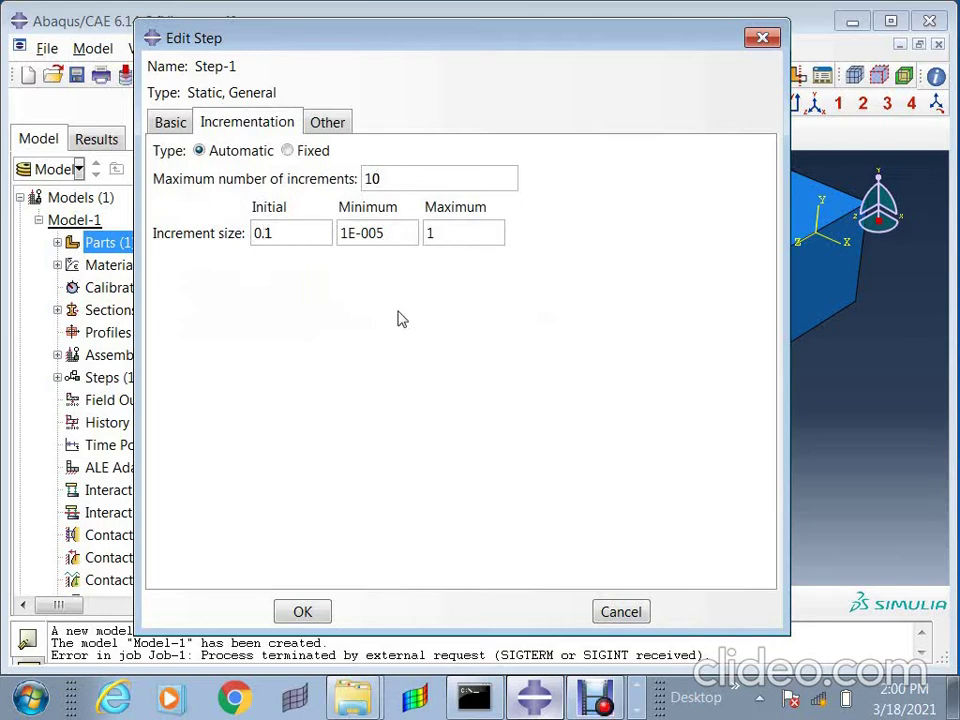
click(336, 122)
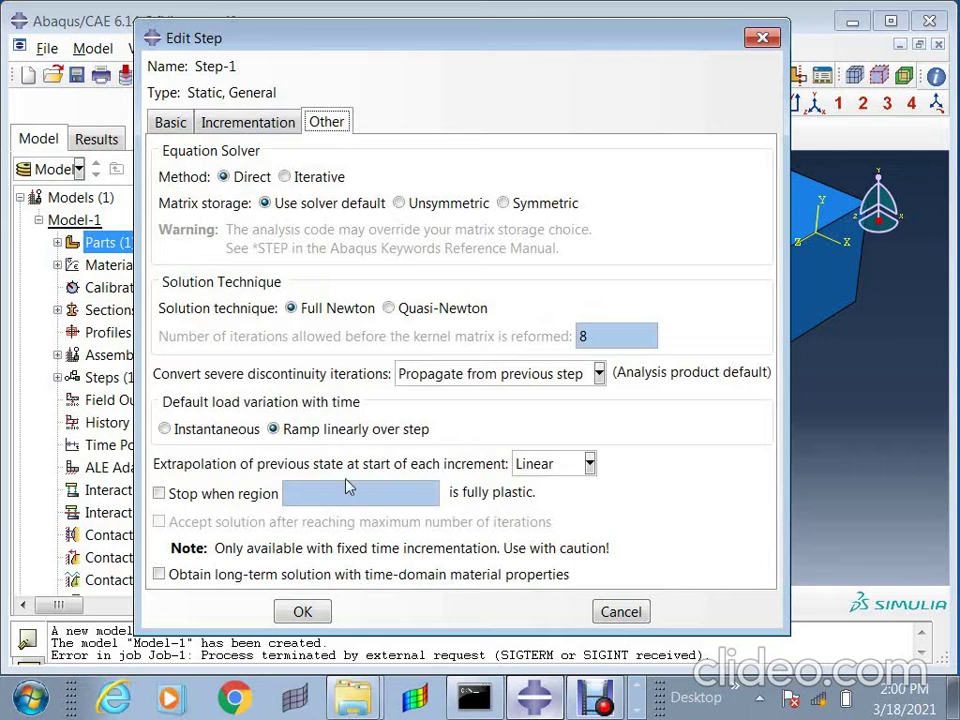
Step: Confirm Step-1, switch to the Load module, and begin a boundary condition in the Initial step
click(304, 611)
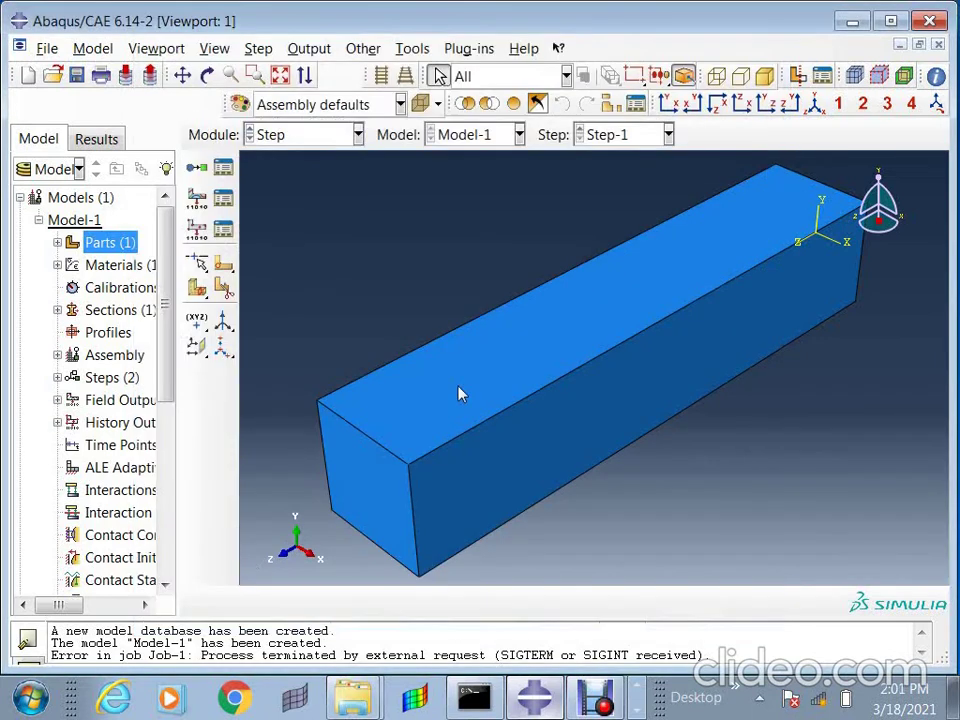
click(313, 145)
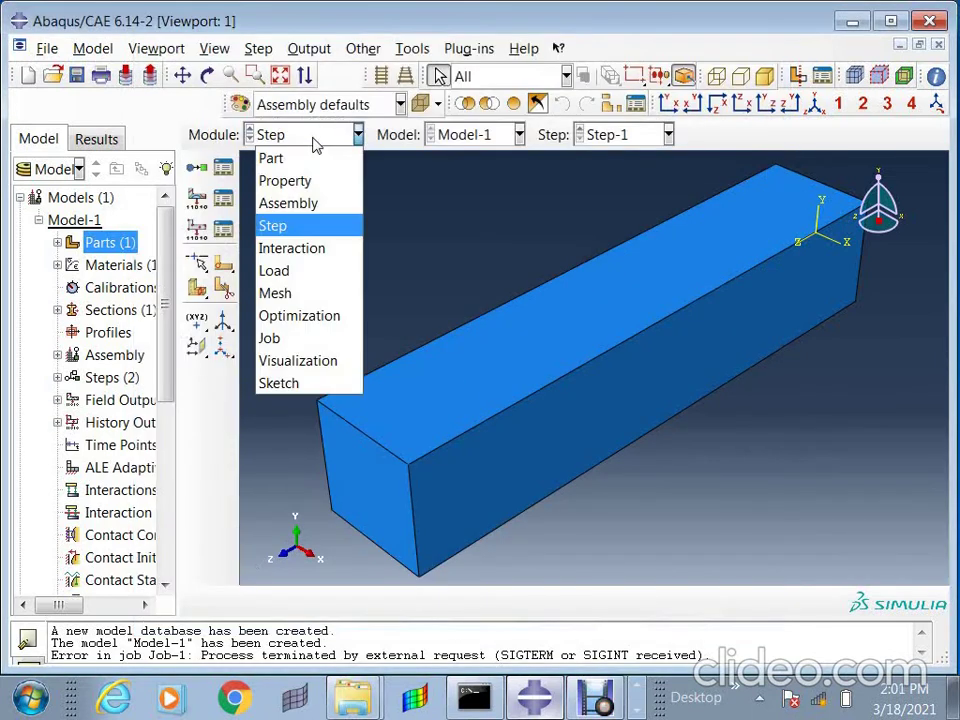
click(305, 274)
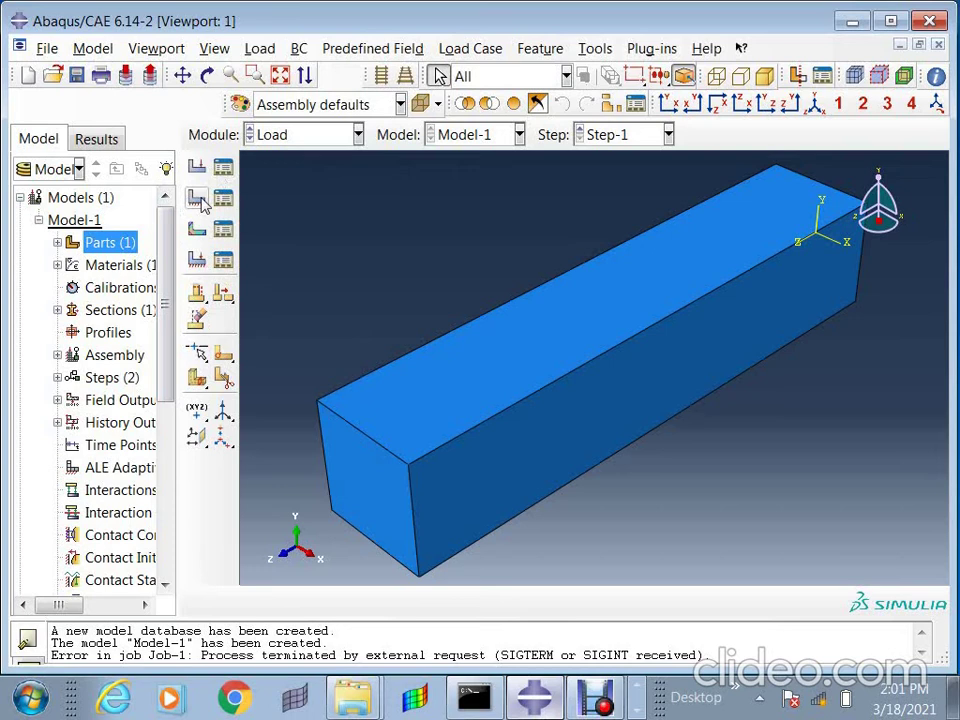
click(197, 198)
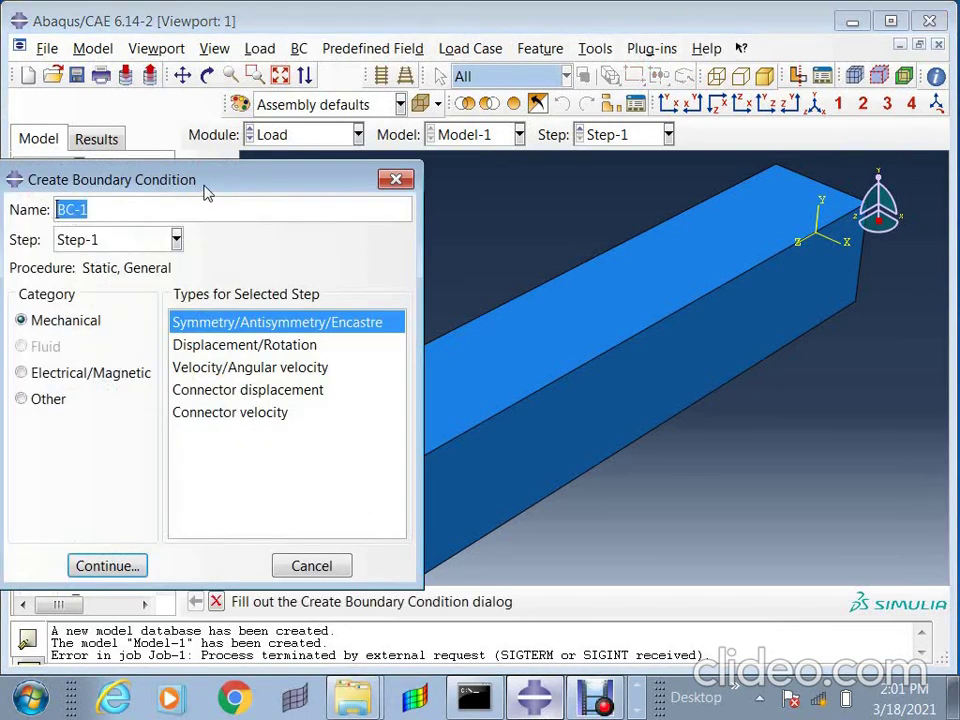
drag(204, 193, 340, 112)
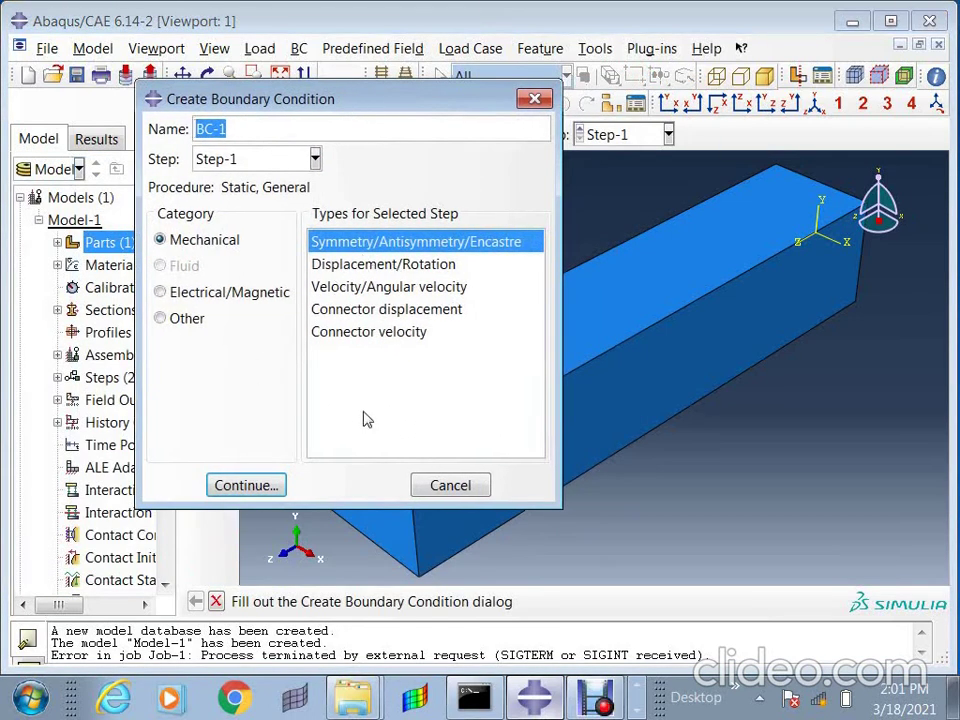
click(233, 162)
click(218, 183)
Step: Apply ENCASTRE to the bar's left end face and rotate to view the free end
click(246, 487)
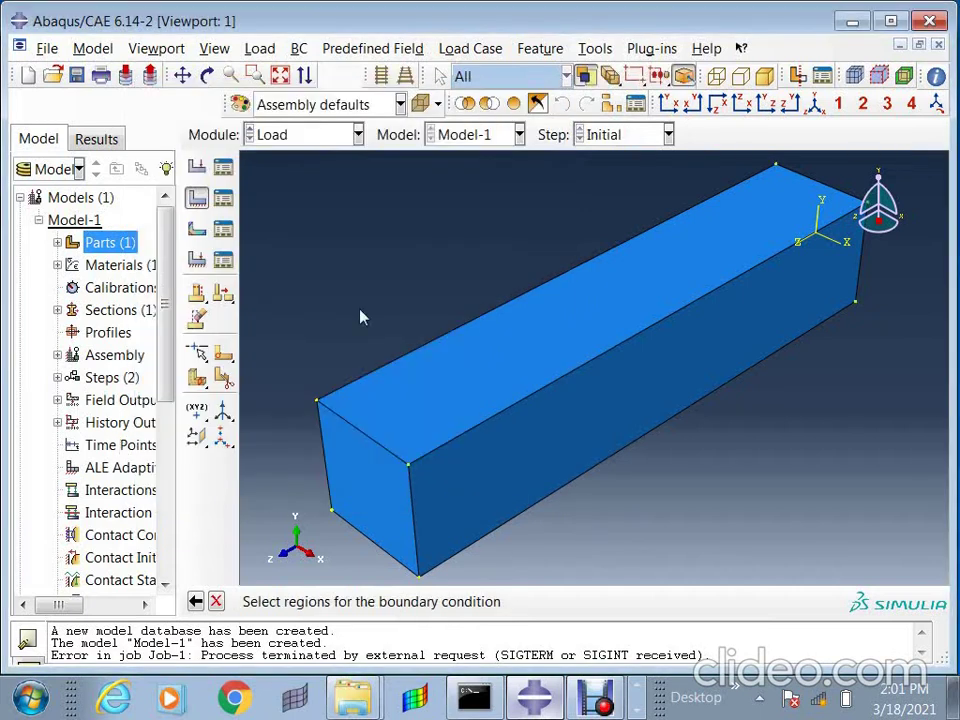
click(373, 501)
click(713, 602)
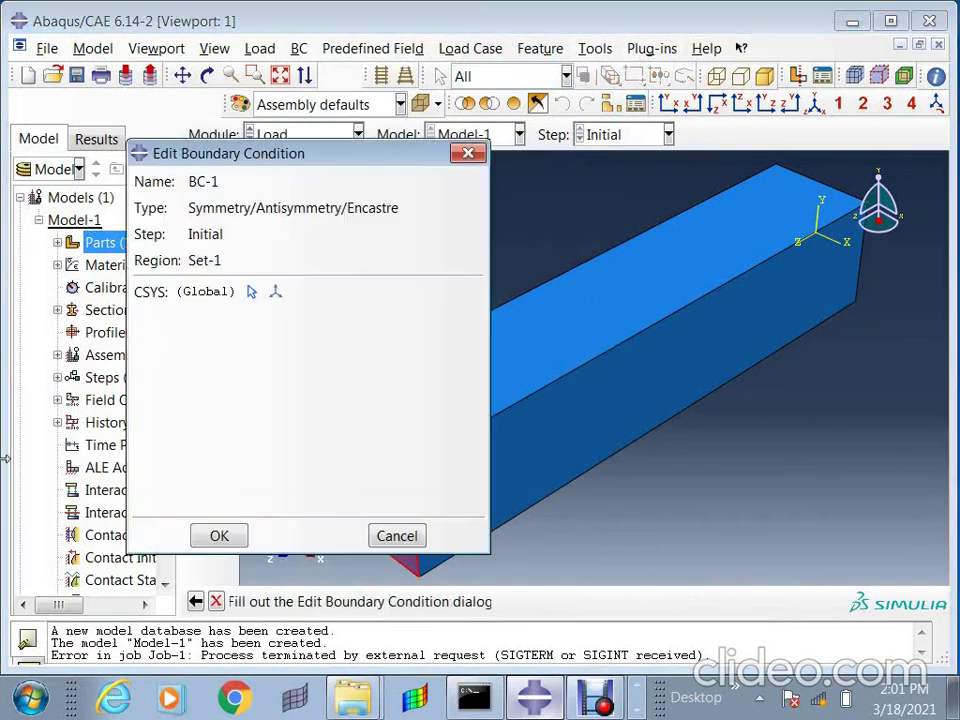
click(200, 501)
click(238, 538)
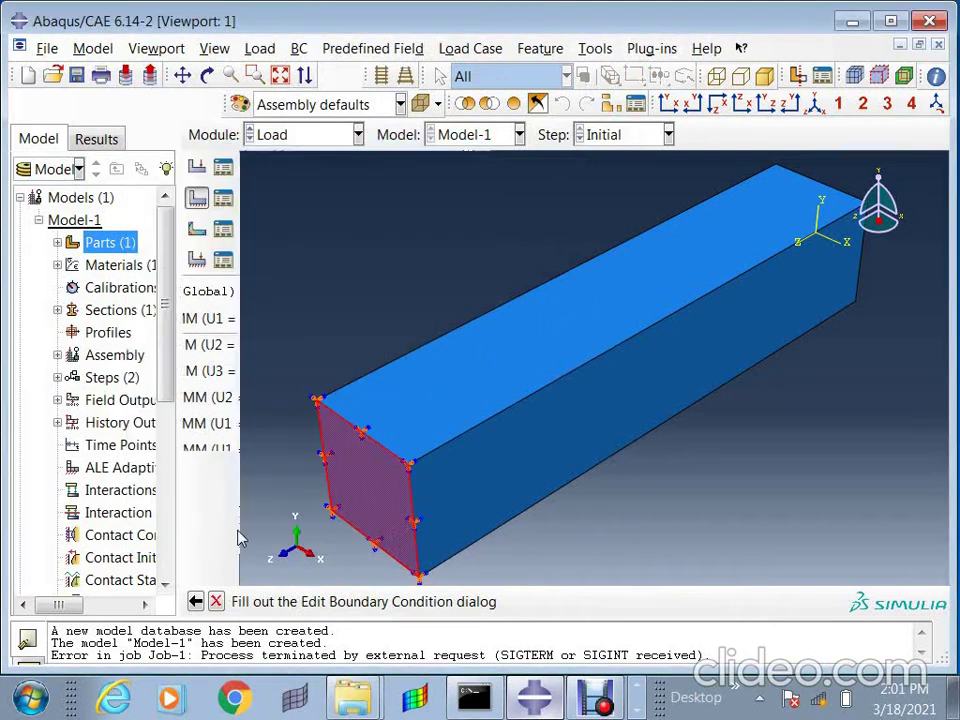
click(197, 166)
ctrl+alt+drag(452, 386, 514, 443)
click(120, 187)
click(100, 231)
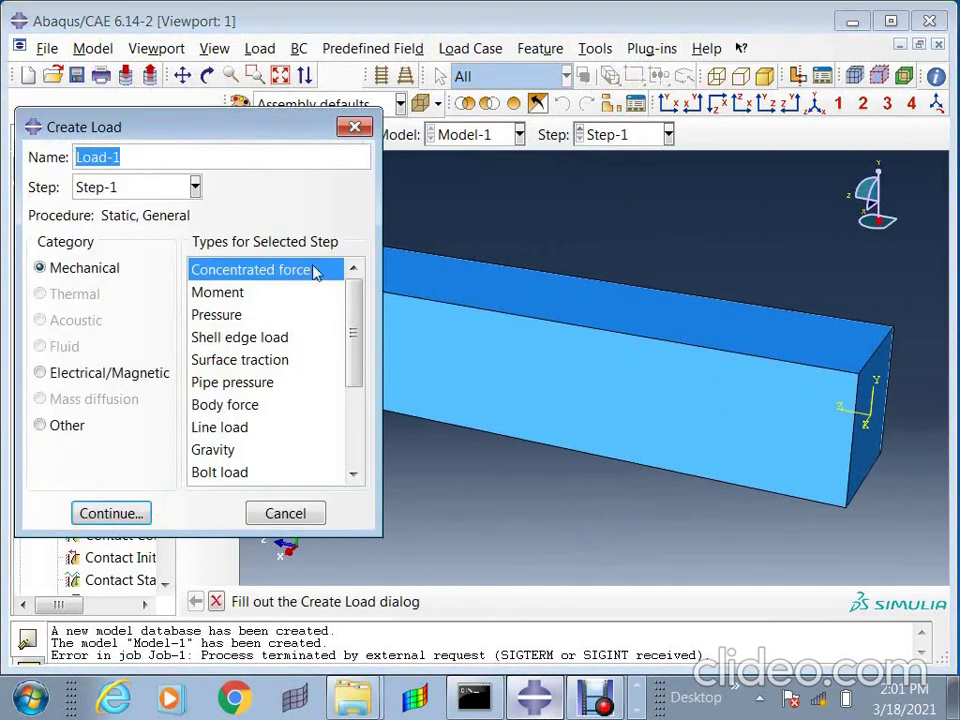
click(111, 513)
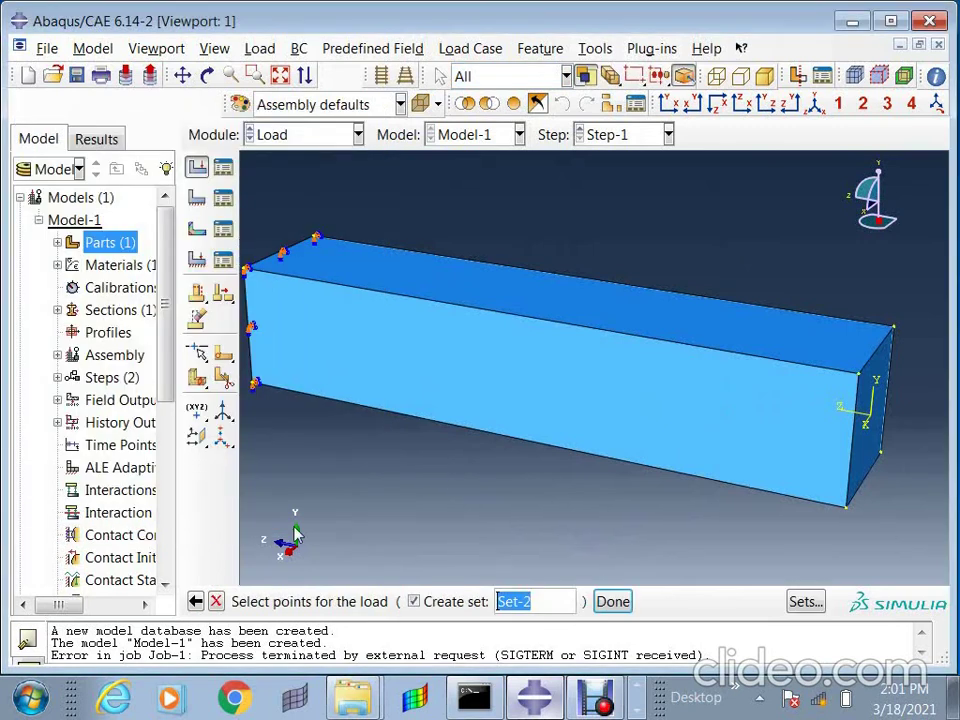
ctrl+alt+middle_drag(814, 469, 793, 343)
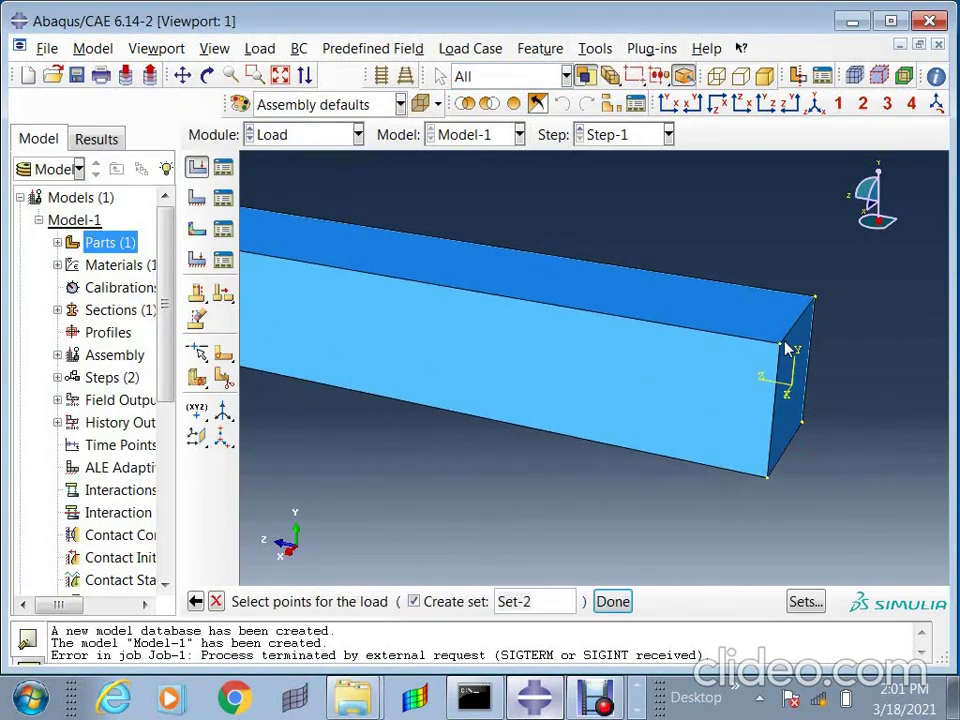
click(780, 343)
click(815, 299)
click(610, 601)
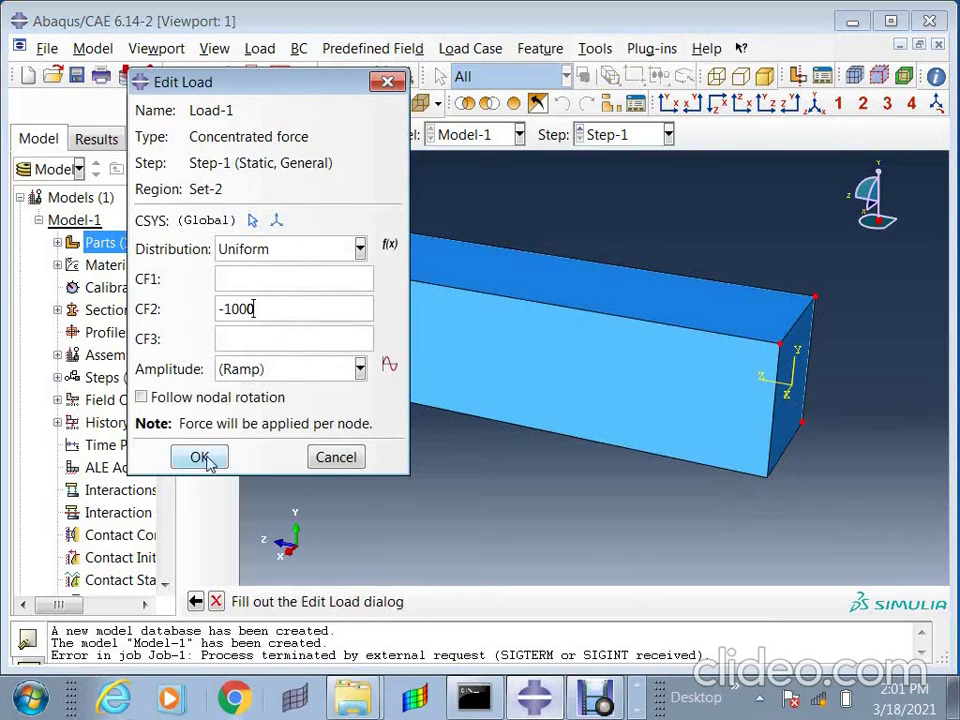
click(333, 457)
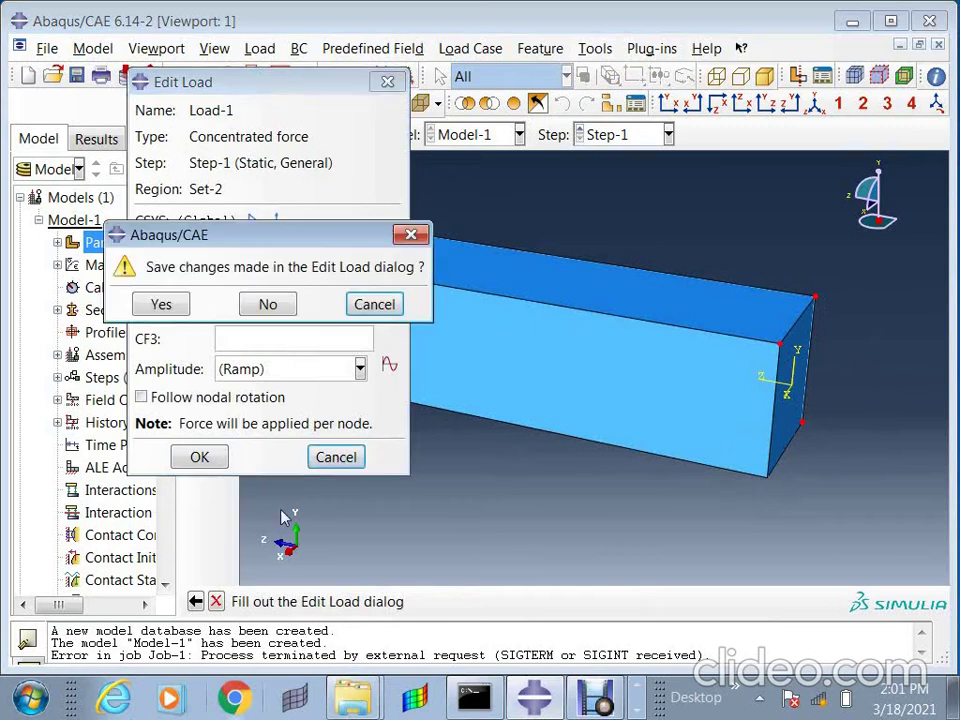
Step: Discard the unsaved load and pick the free-end corner points for a concentrated force
click(271, 308)
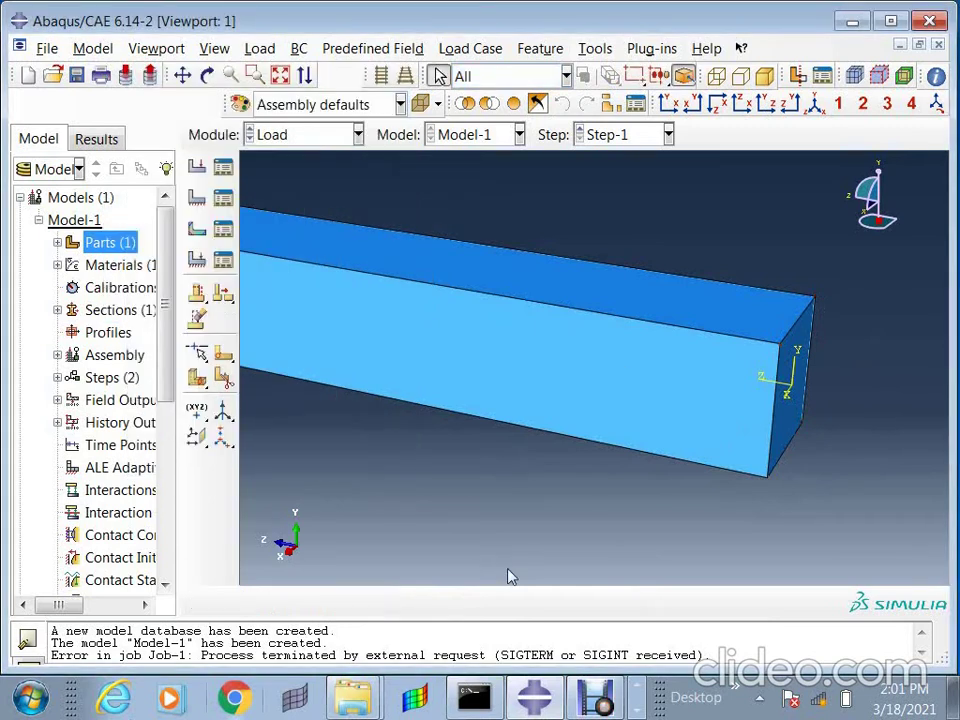
click(197, 166)
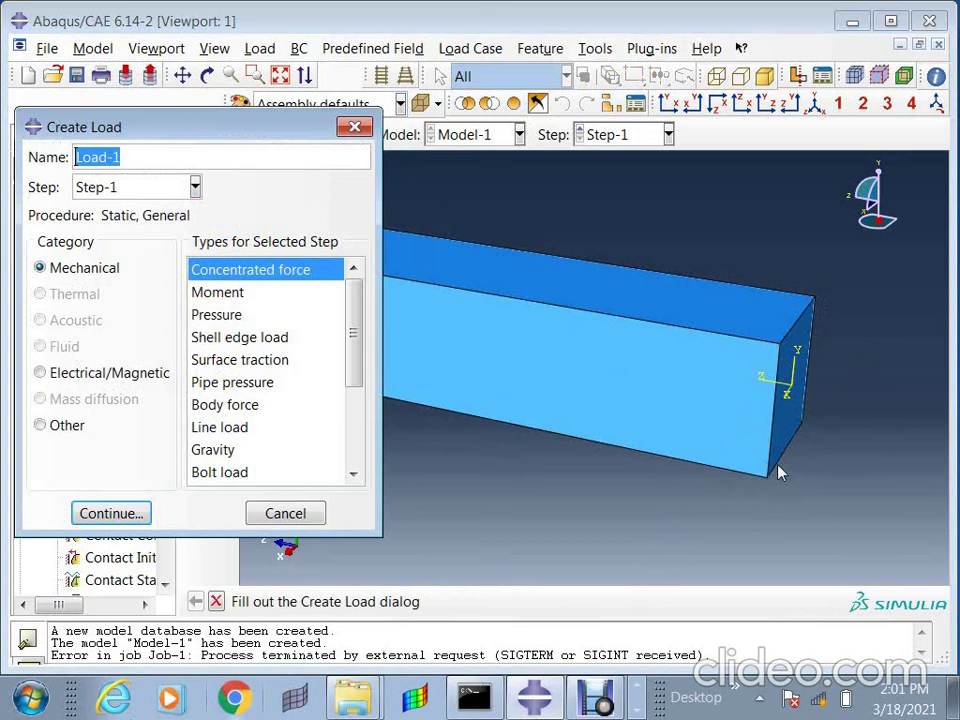
click(115, 511)
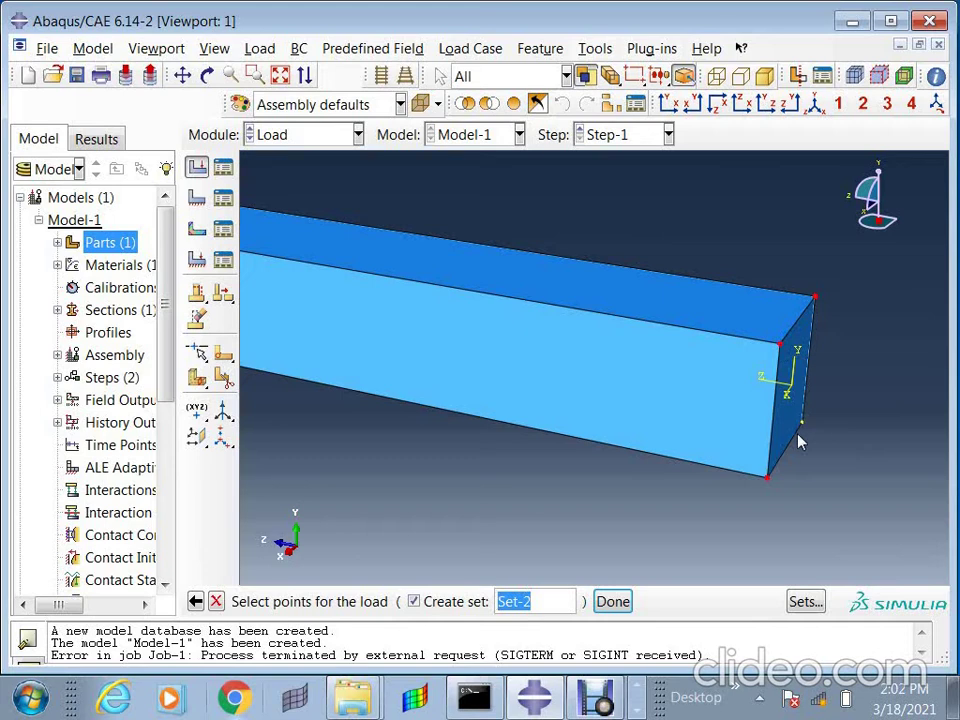
scroll(803, 430, down, 5)
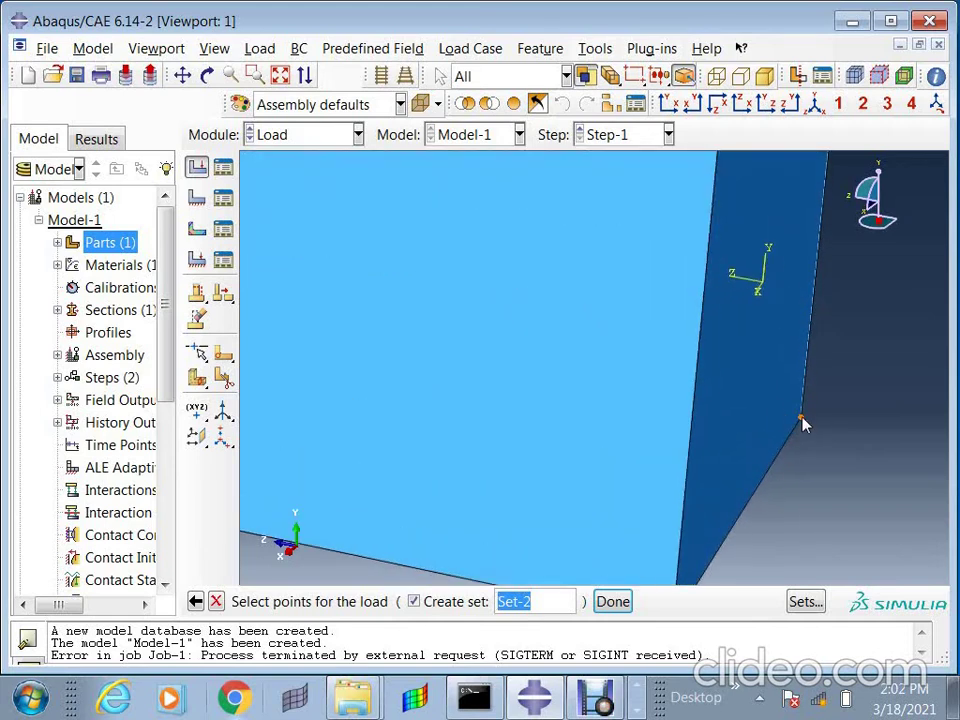
click(802, 420)
scroll(812, 433, up, 5)
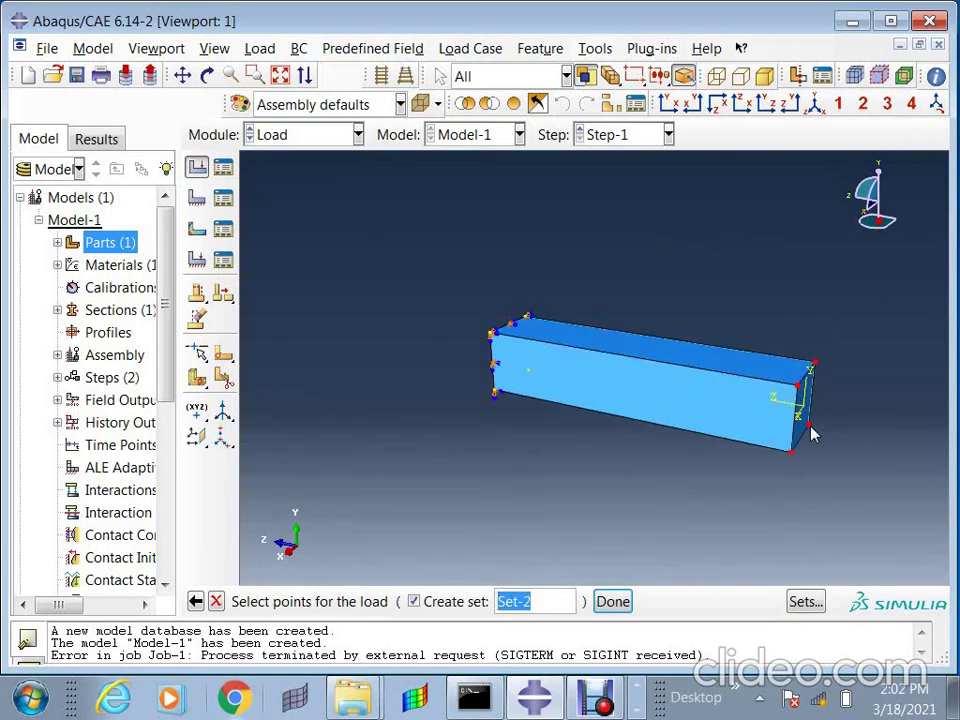
click(613, 602)
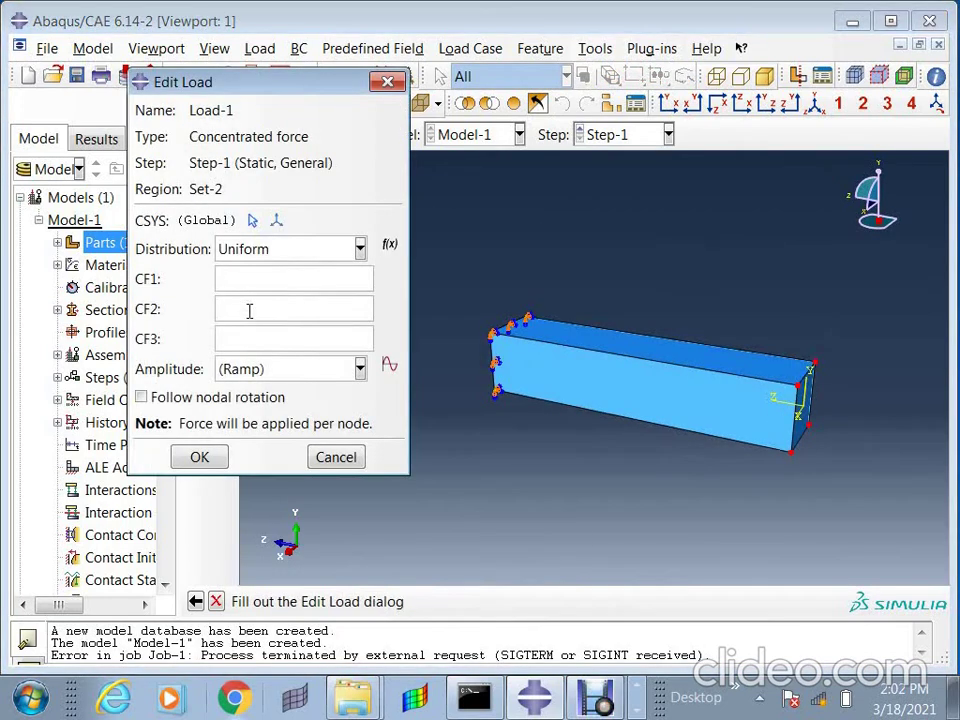
Step: Set the concentrated force CF2 to -10 and rotate the loaded bar into view
click(250, 311)
text(-1000)
click(208, 456)
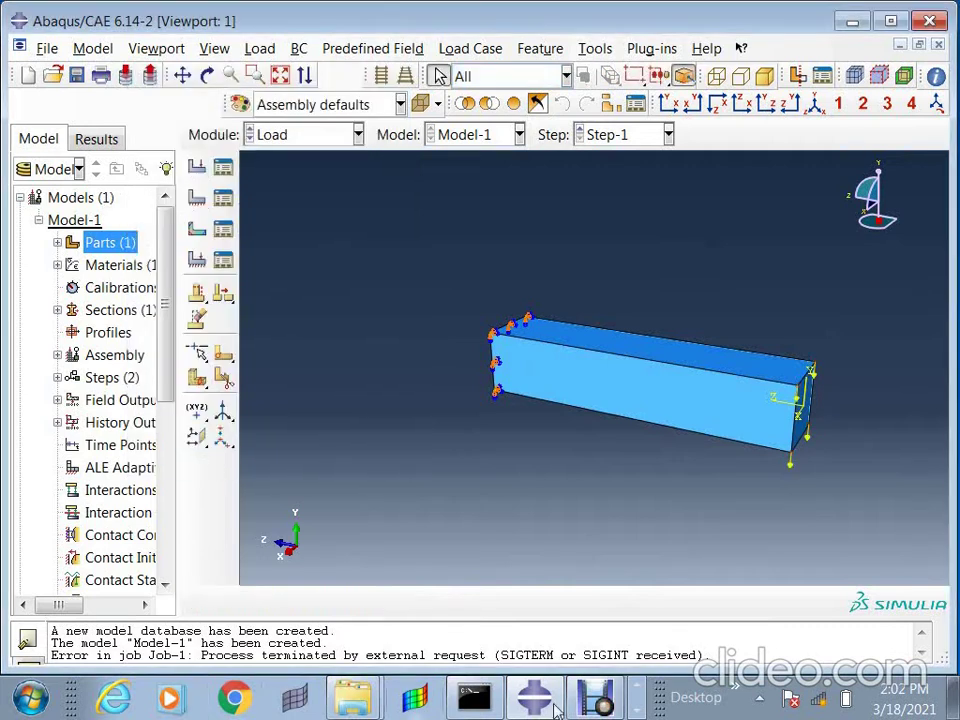
ctrl+alt+drag(838, 482, 754, 433)
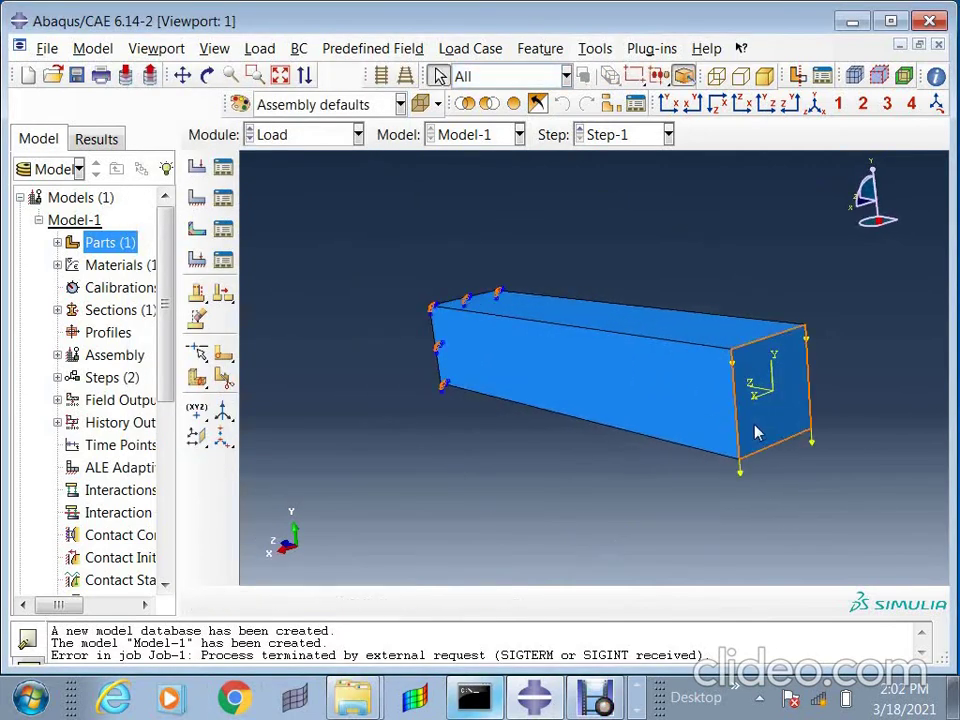
ctrl+alt+middle_drag(754, 433, 621, 399)
ctrl+alt+drag(621, 399, 661, 397)
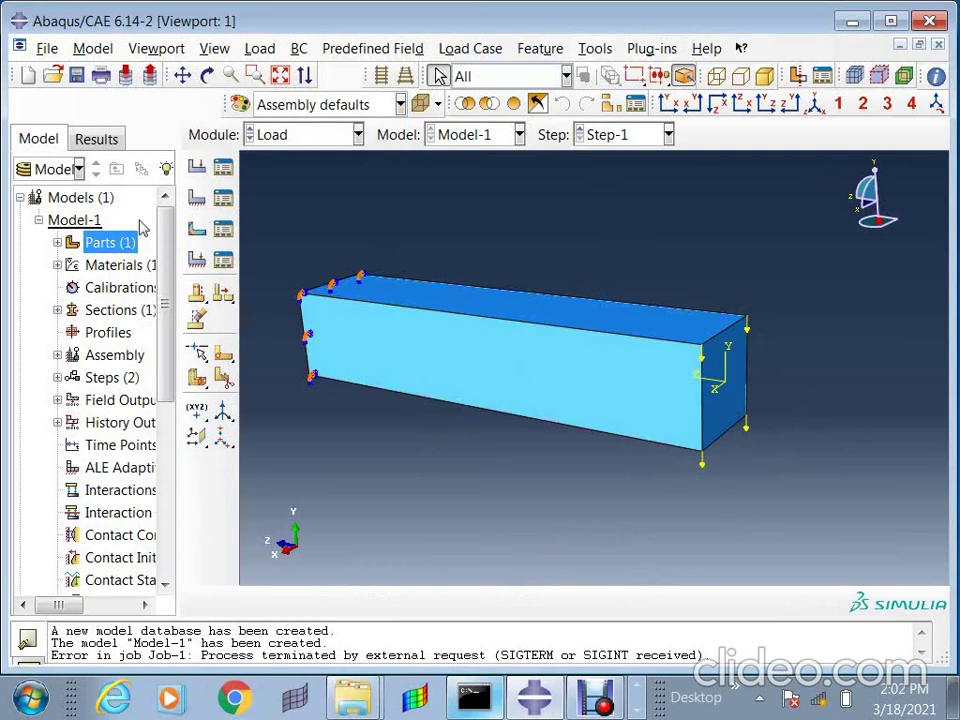
click(295, 138)
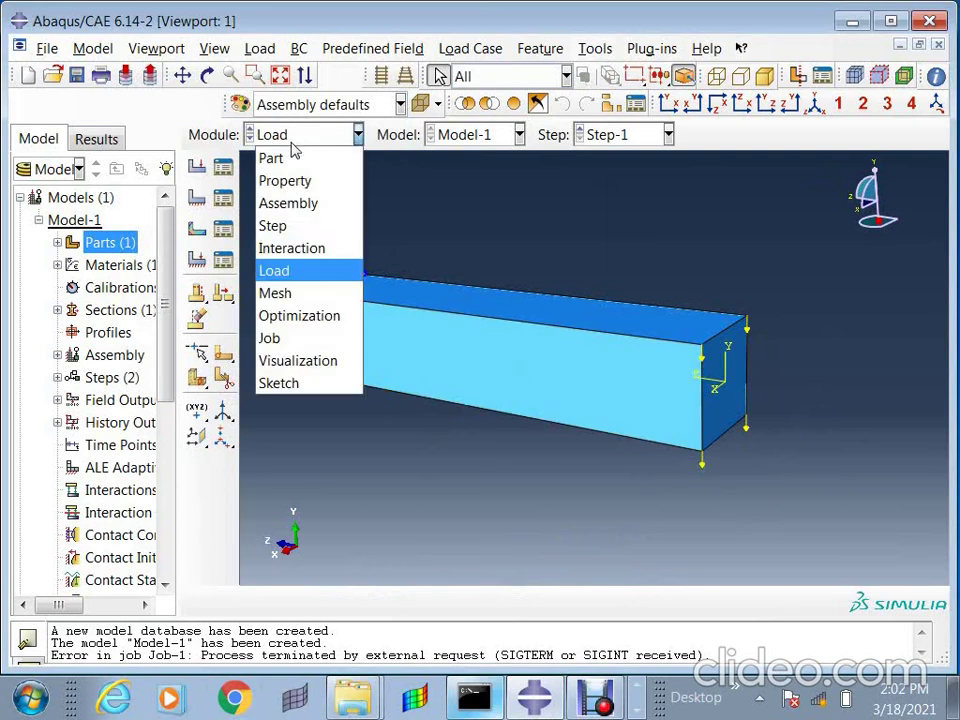
Step: Switch to the Mesh module and pan the bar into view
click(290, 293)
click(197, 167)
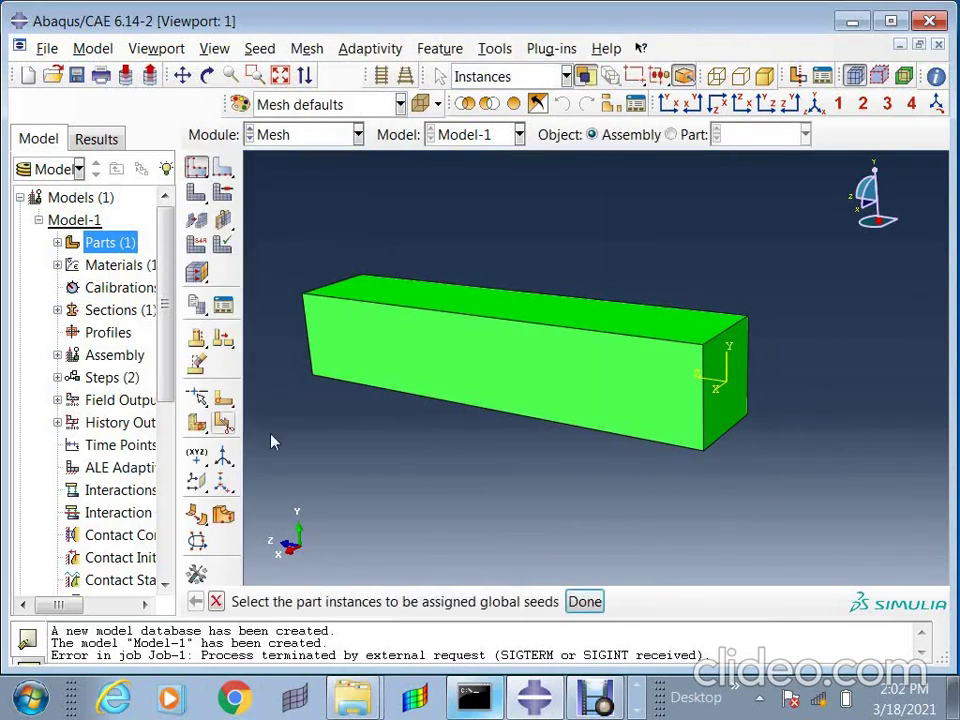
key(Escape)
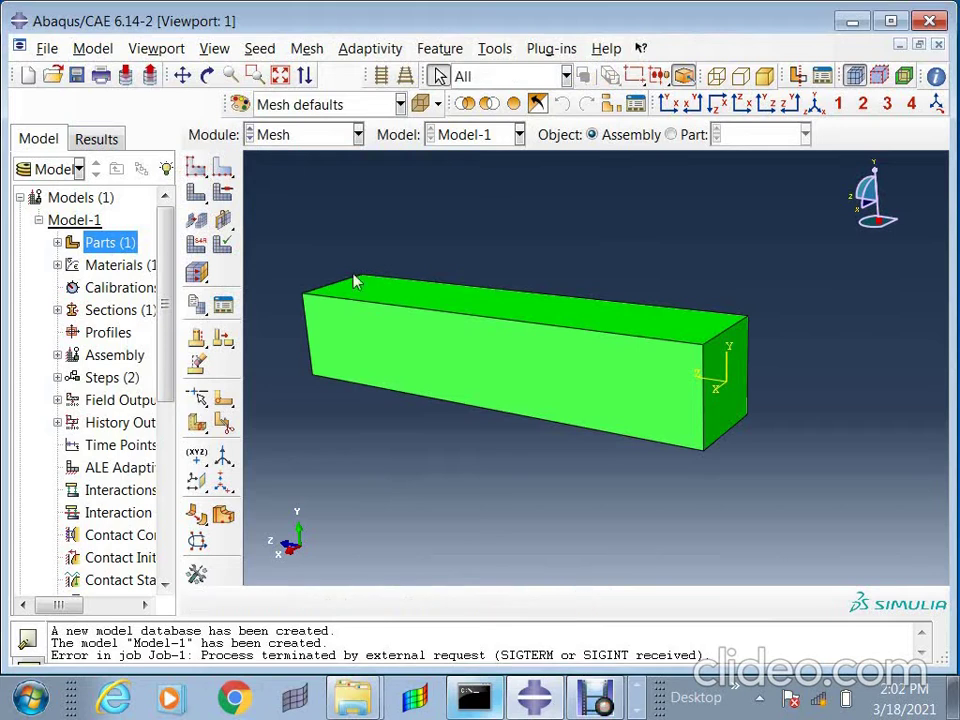
key(F2)
drag(497, 305, 605, 285)
Step: Seed the bar instance with a global size of 5
click(198, 170)
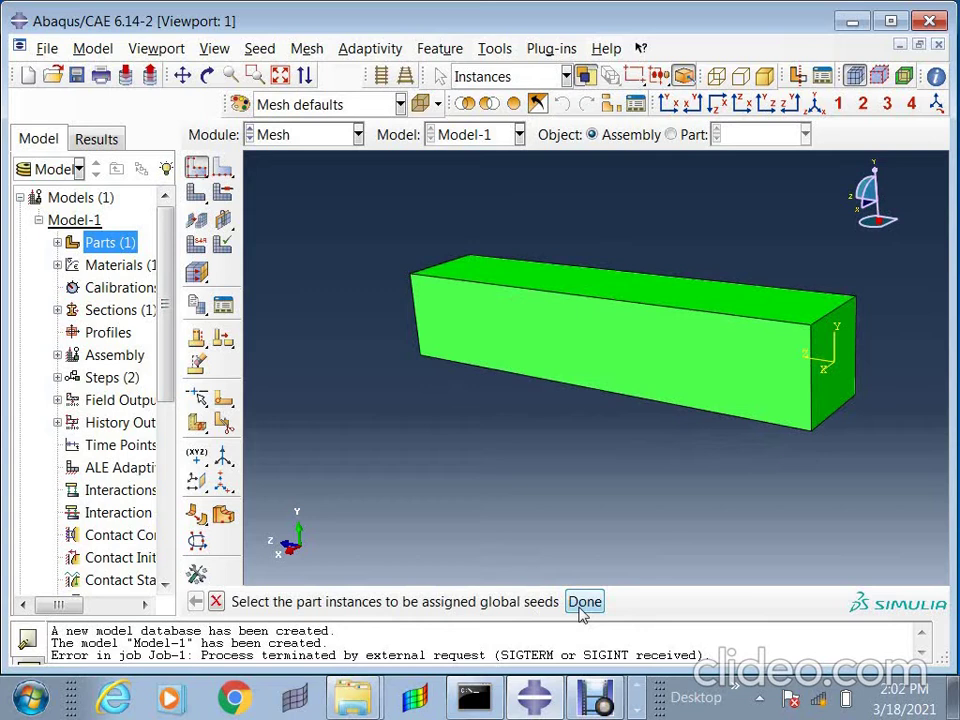
click(724, 334)
click(585, 601)
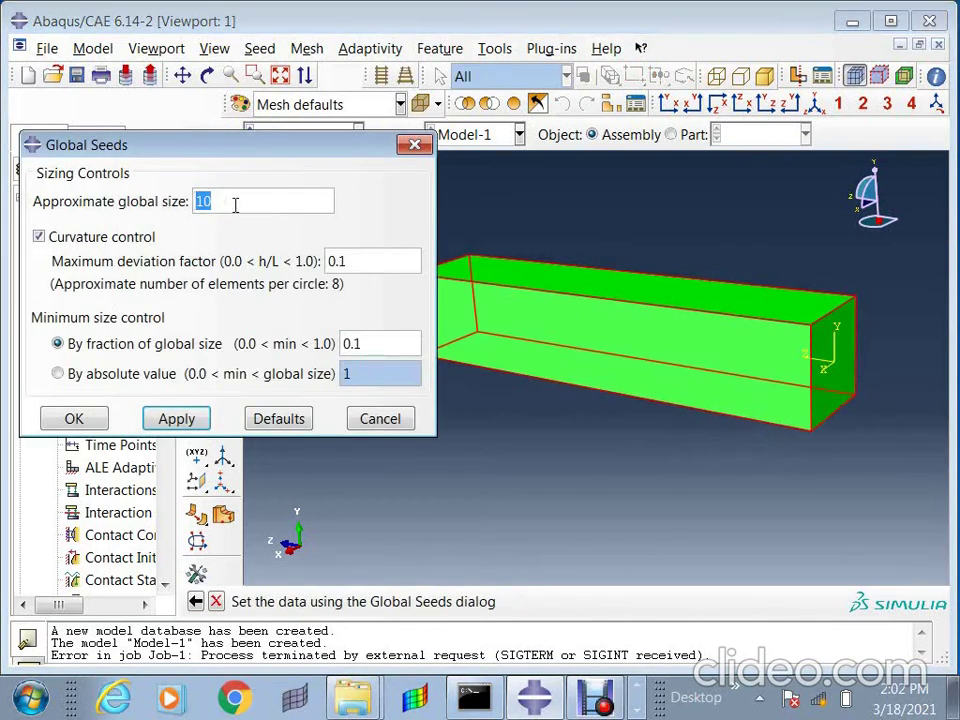
text(5)
click(190, 421)
click(74, 419)
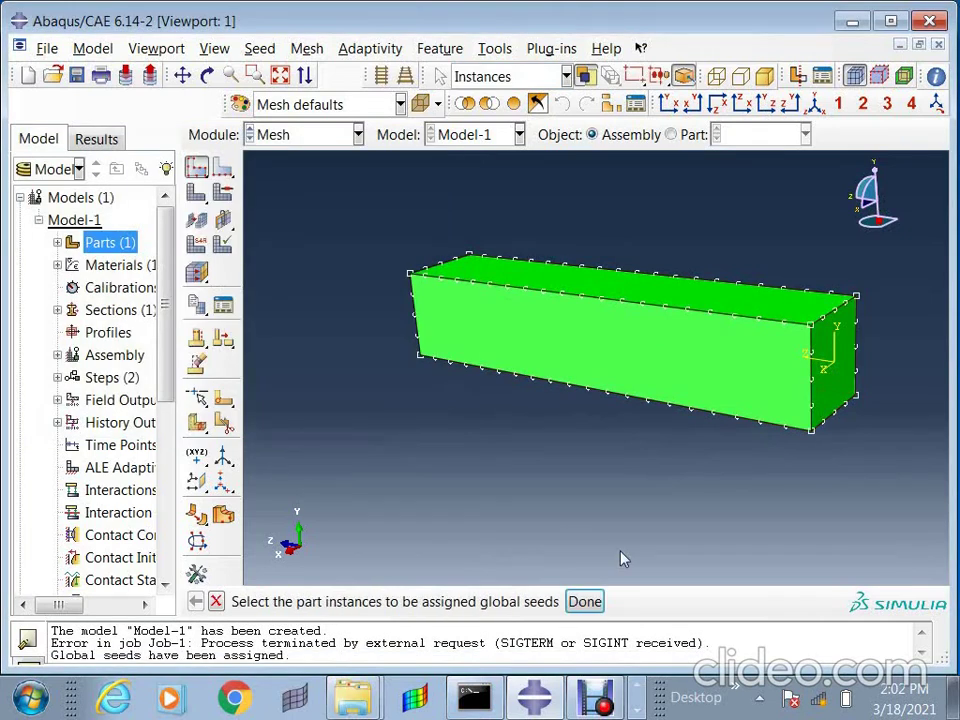
click(584, 602)
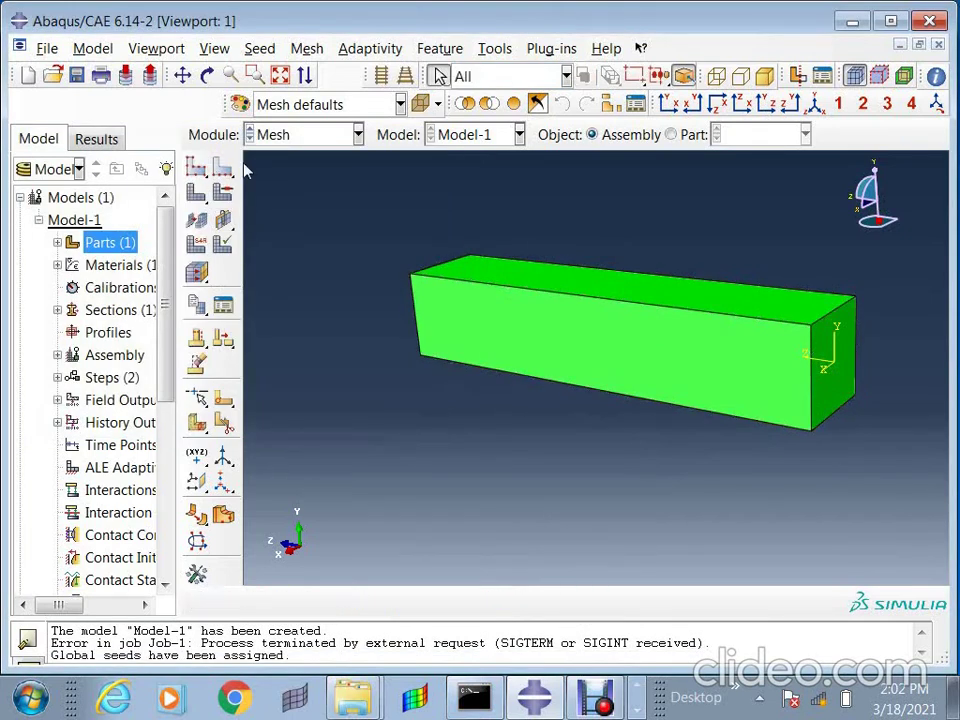
Step: Mesh the bar instance into 320 elements and rotate to inspect it
click(196, 192)
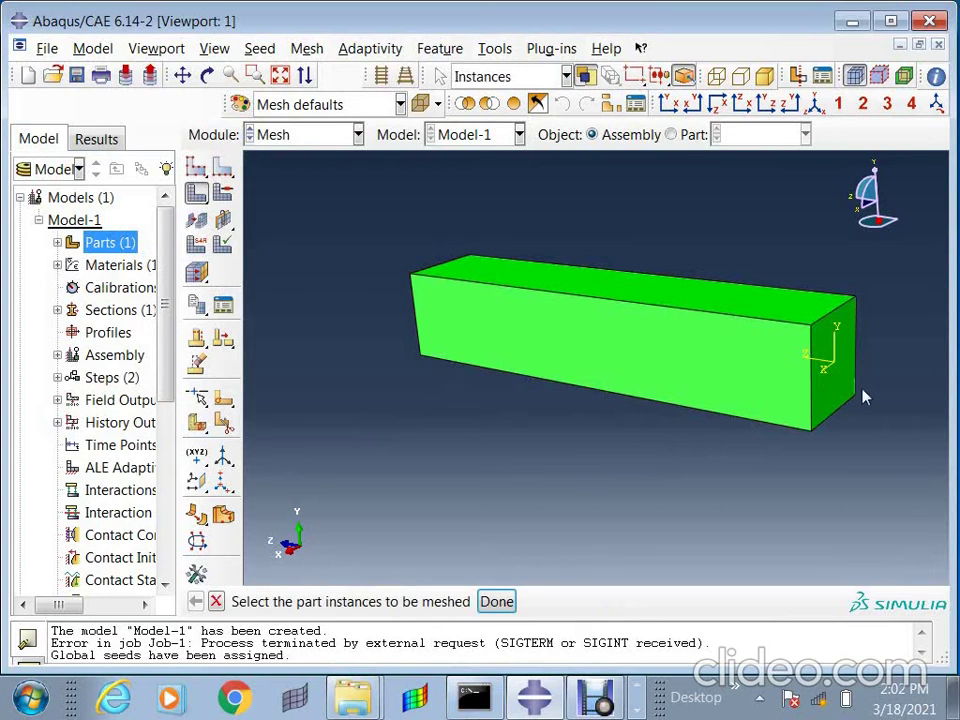
click(494, 601)
ctrl+alt+drag(680, 380, 762, 399)
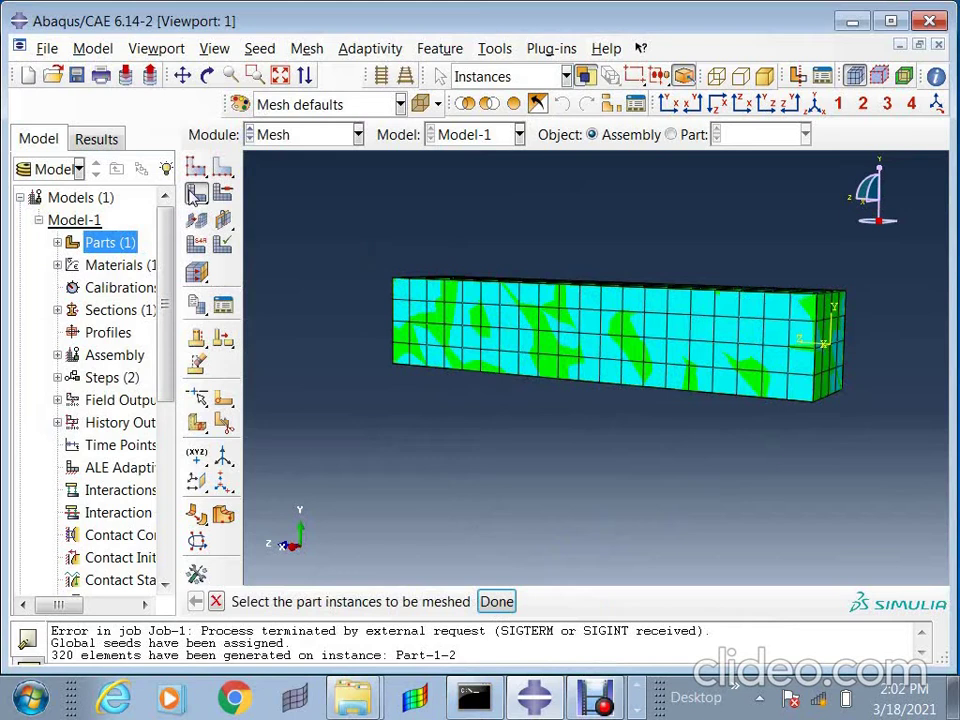
click(295, 135)
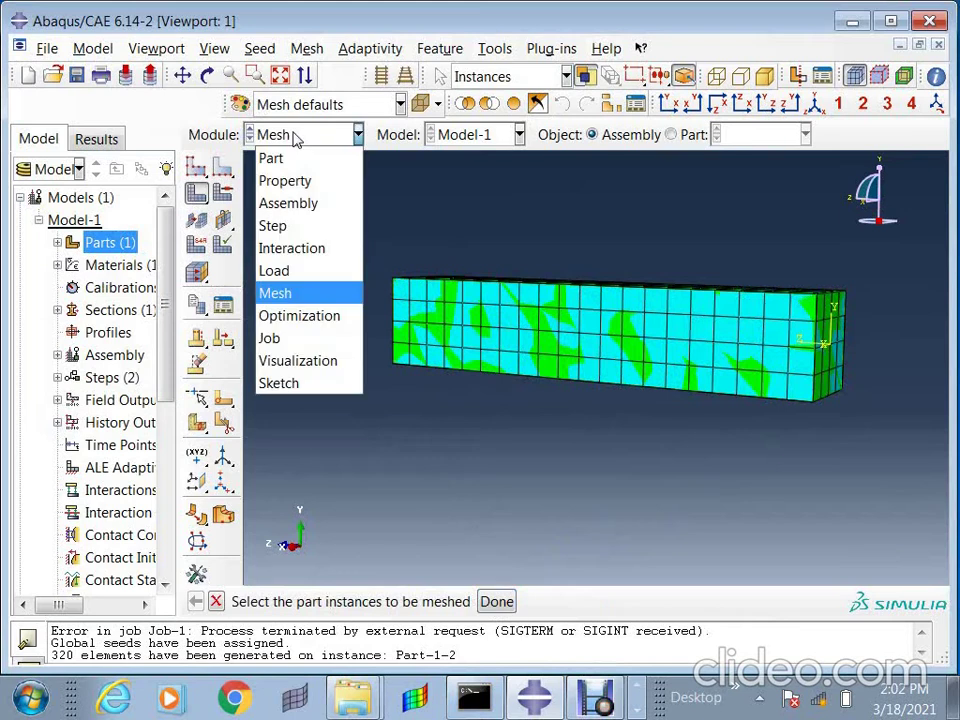
Step: Create the analysis job nON_LINEAR for Model-1
click(300, 345)
click(197, 166)
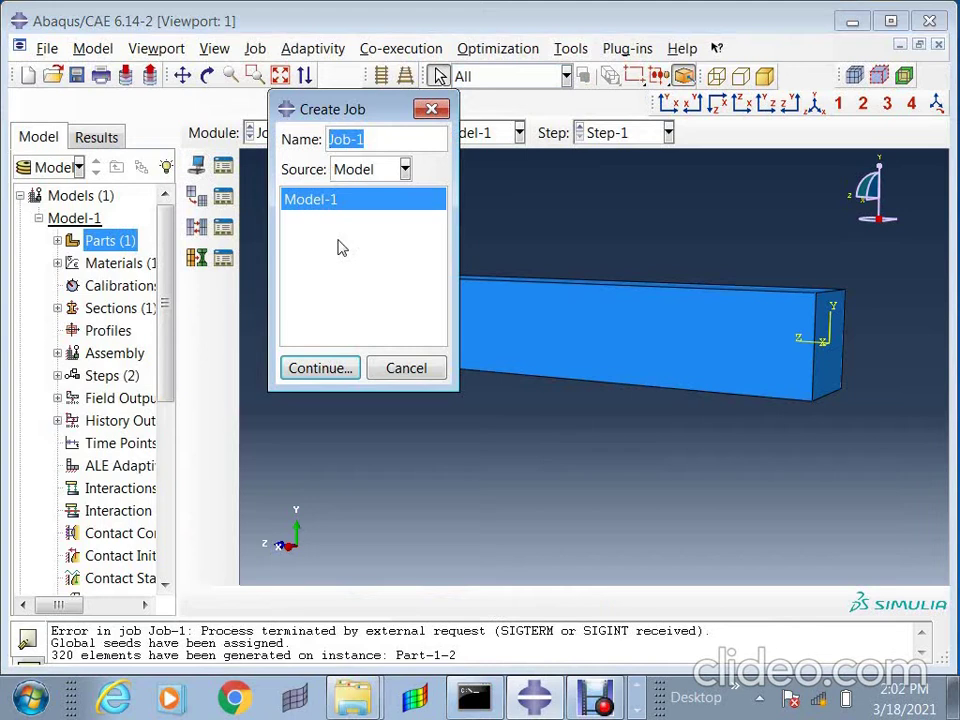
text(nON_LINEAR)
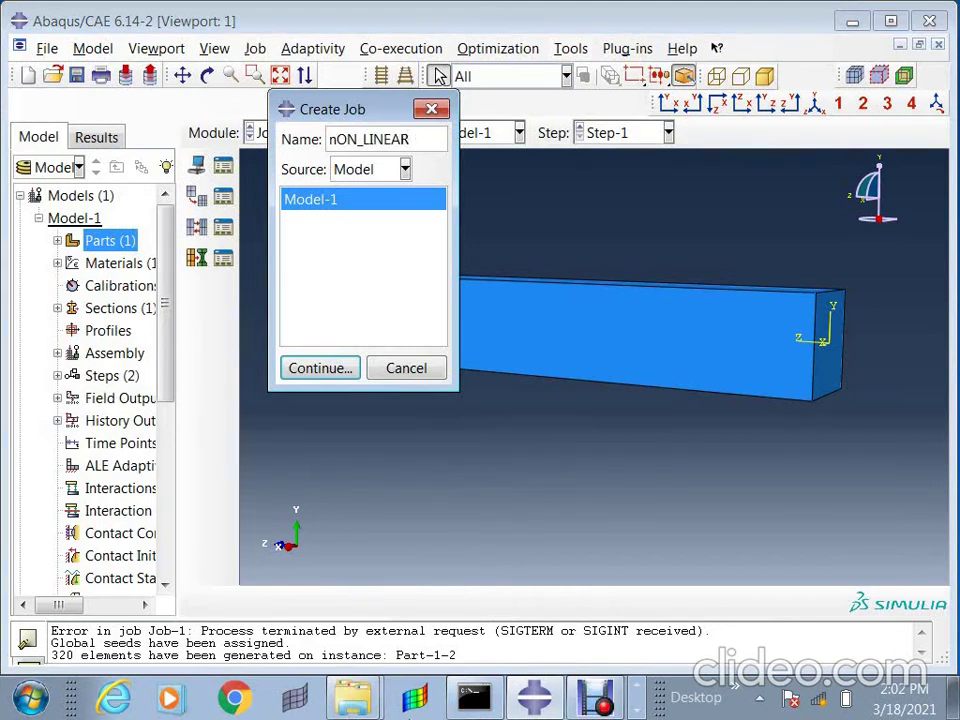
click(323, 364)
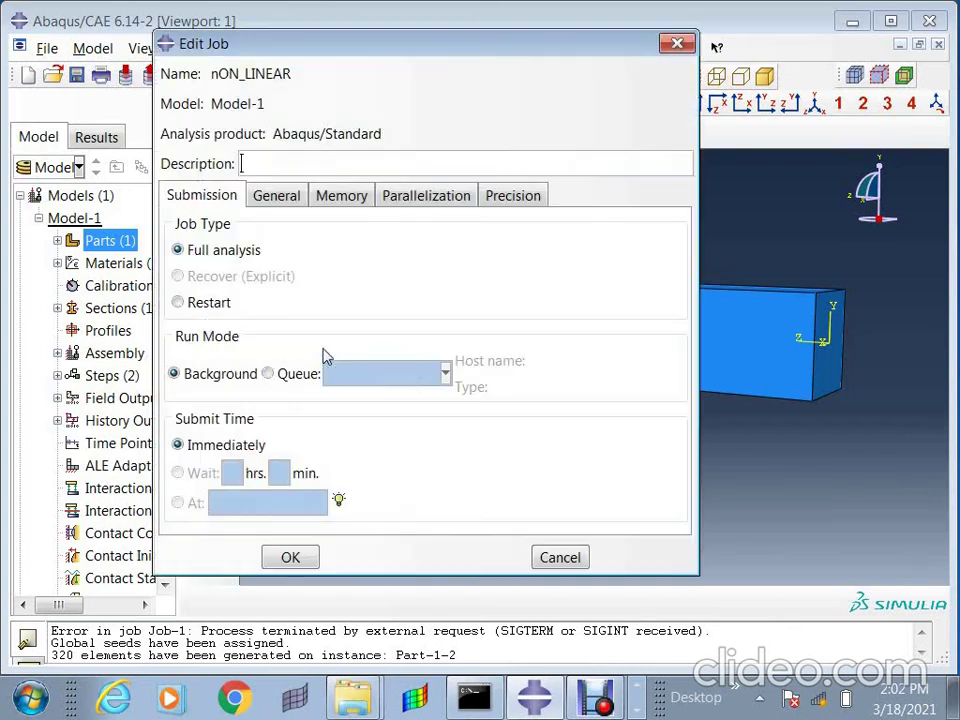
click(296, 561)
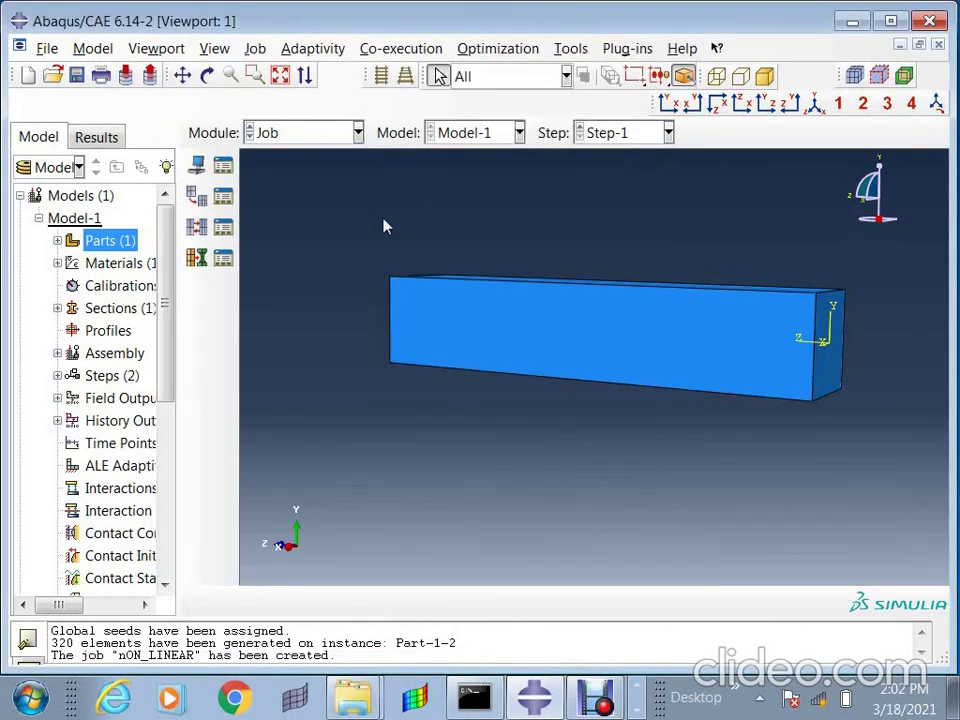
Step: Submit nON_LINEAR and monitor it until Step-1 completes in 6 increments
click(223, 165)
click(789, 277)
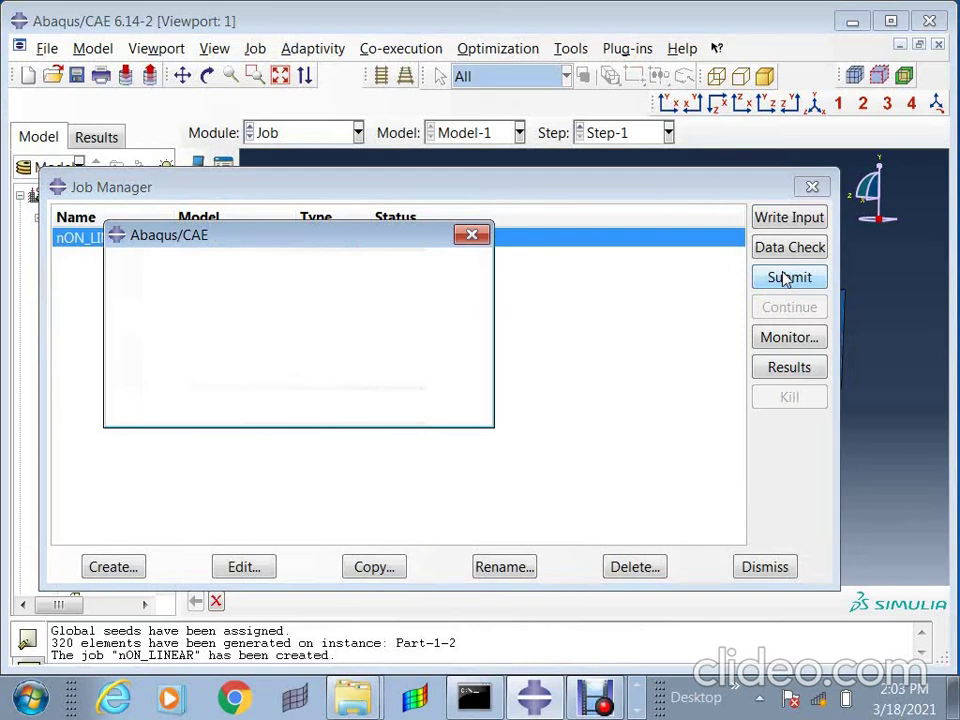
click(204, 408)
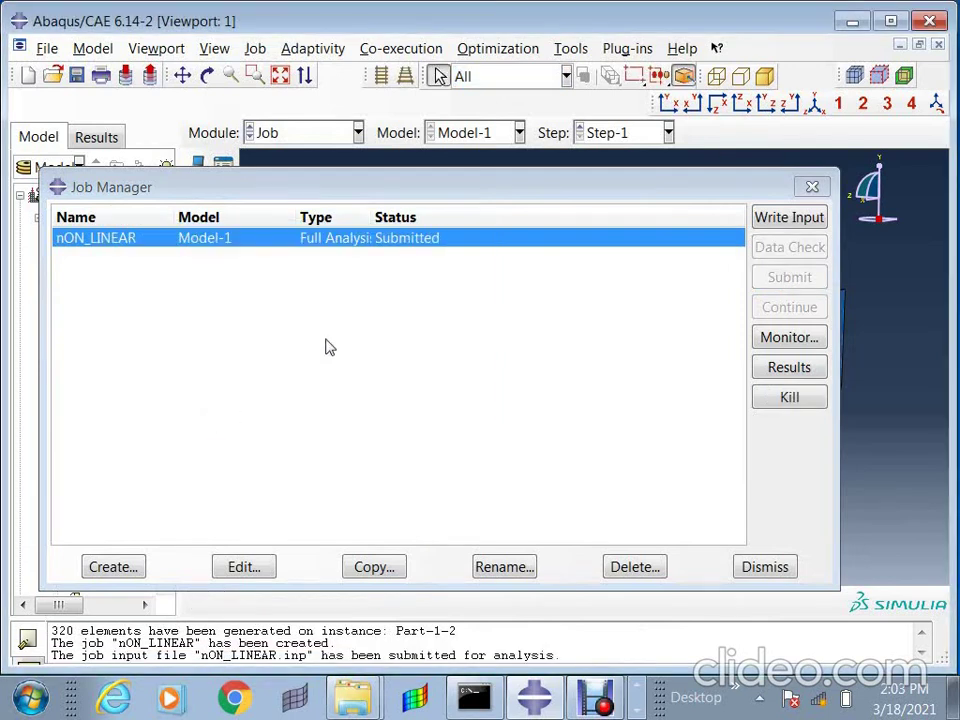
click(790, 339)
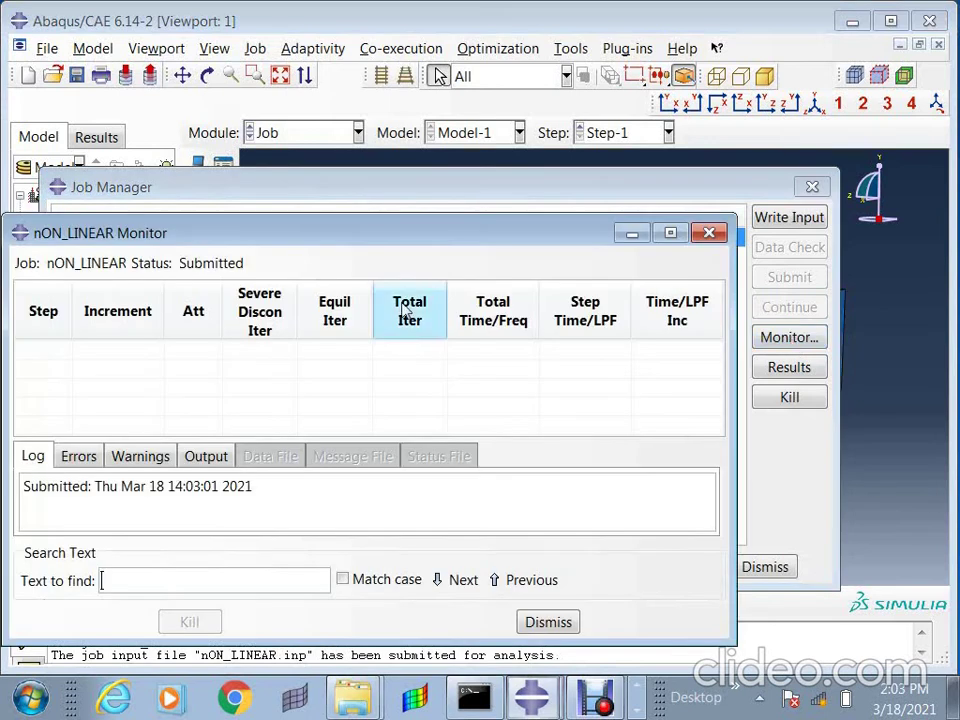
drag(381, 236, 445, 277)
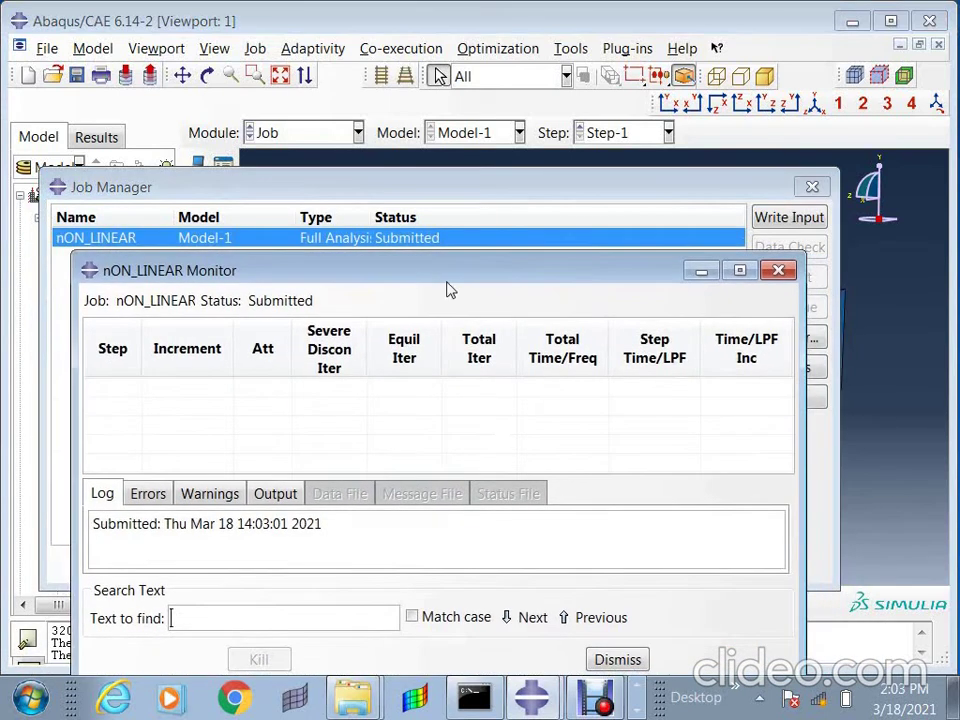
click(146, 494)
click(105, 494)
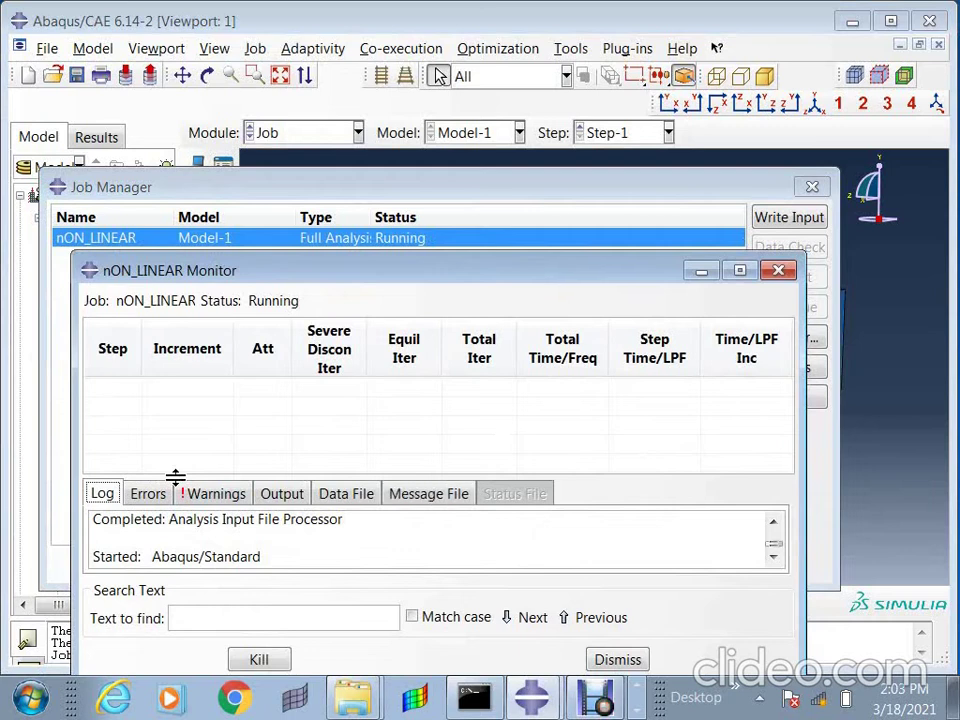
click(425, 498)
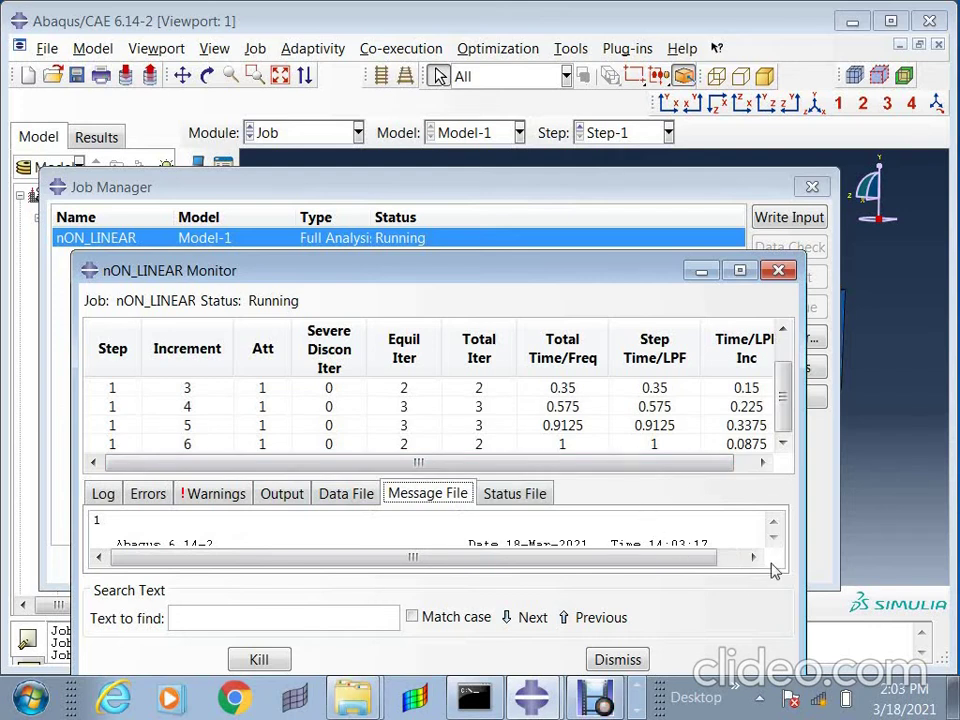
click(779, 270)
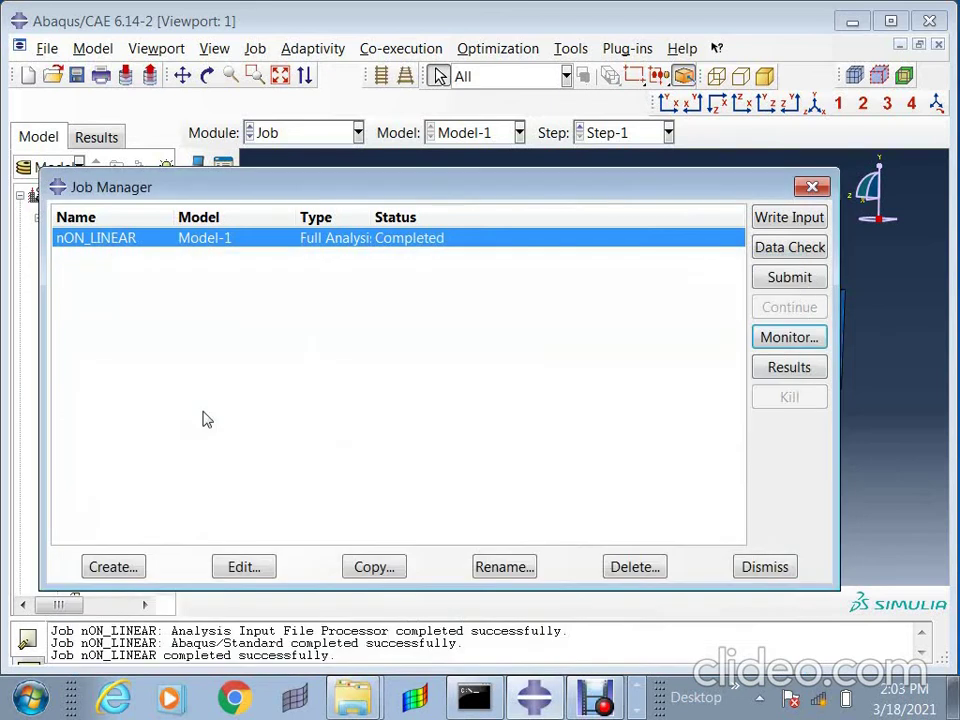
Step: Open the nON_LINEAR results as a stress contour and rotate the bar toward a side view
click(790, 368)
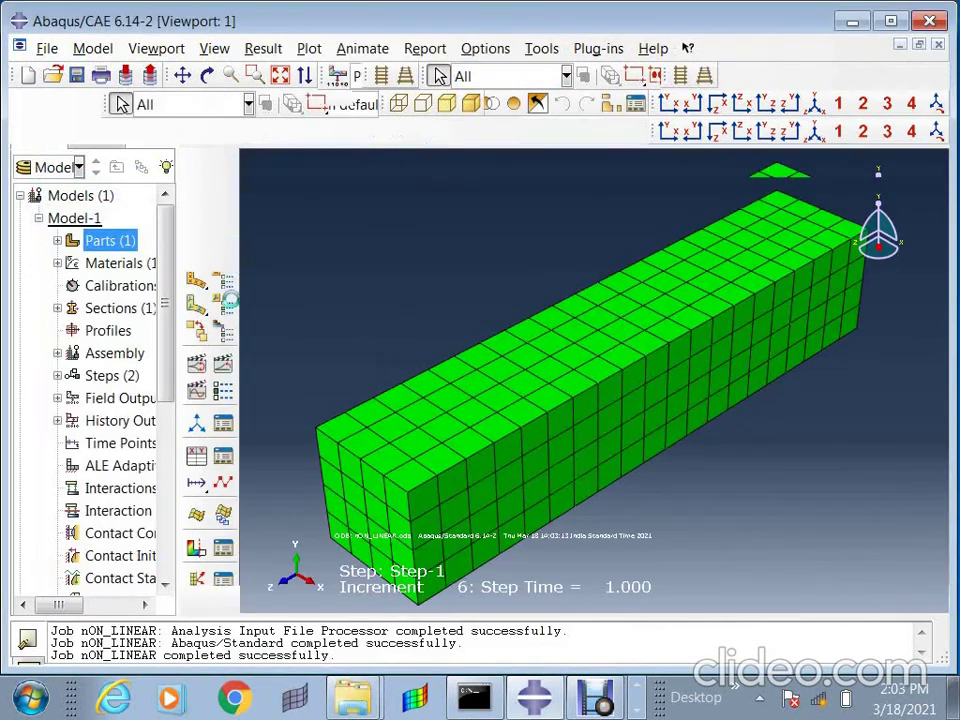
click(197, 283)
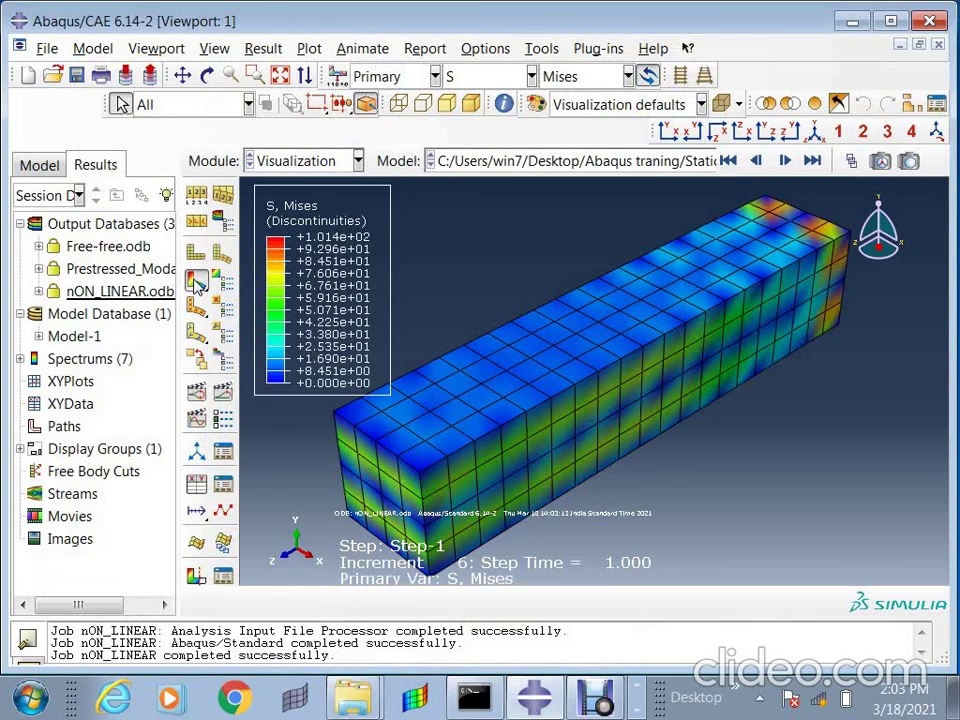
ctrl+alt+drag(585, 432, 600, 392)
ctrl+alt+middle_drag(600, 392, 715, 371)
ctrl+alt+drag(715, 371, 690, 369)
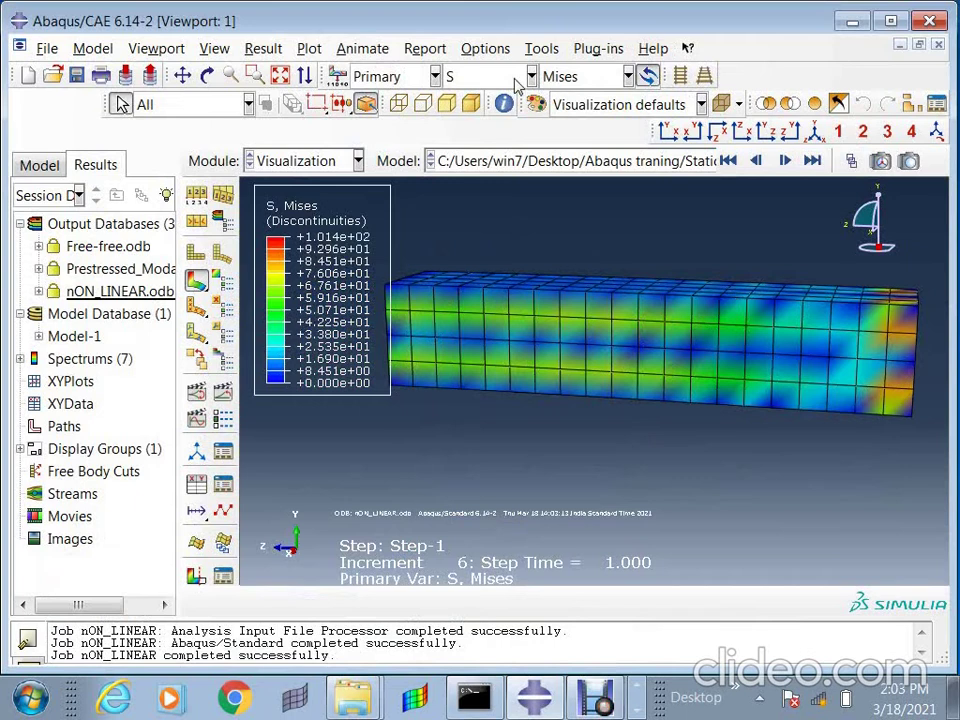
Step: Switch the stress contour to Max. Principal, then back to Mises
click(627, 76)
click(605, 122)
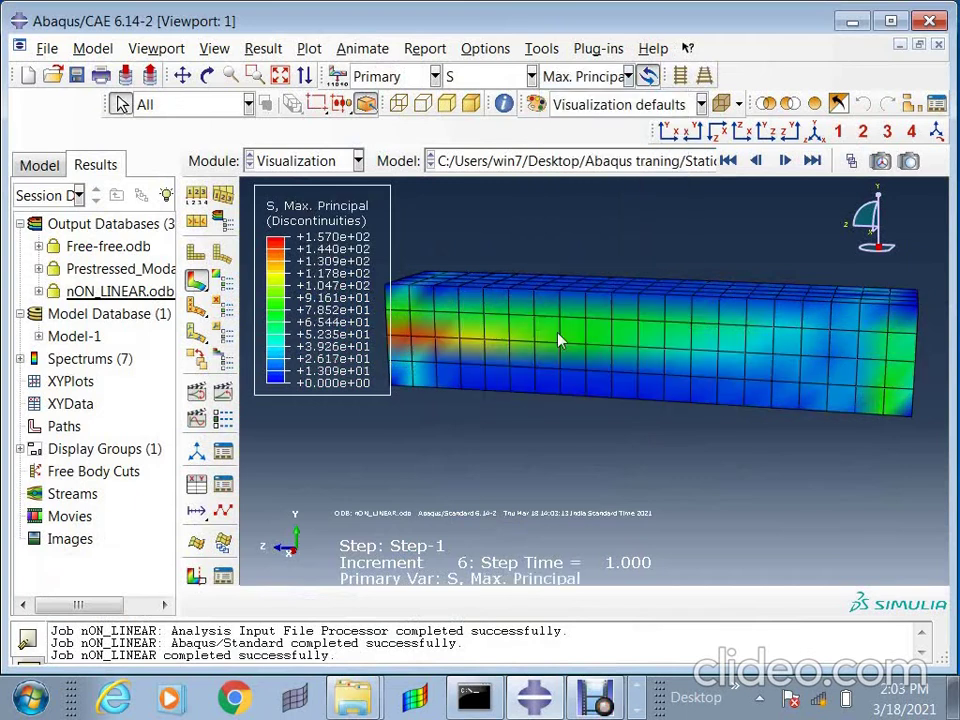
click(627, 76)
click(575, 101)
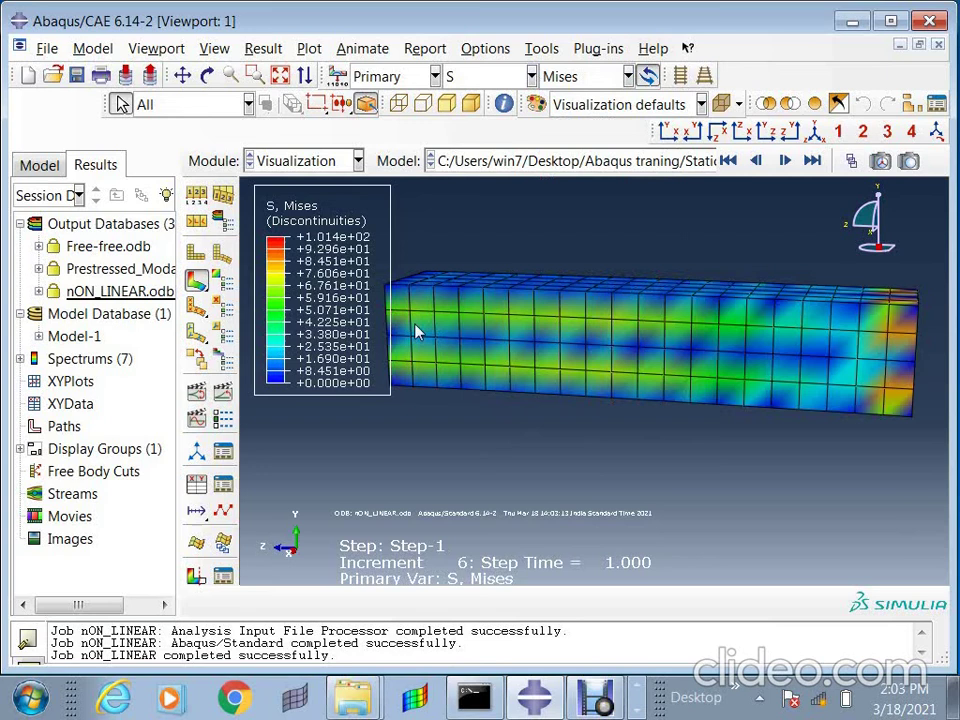
ctrl+alt+drag(664, 364, 657, 367)
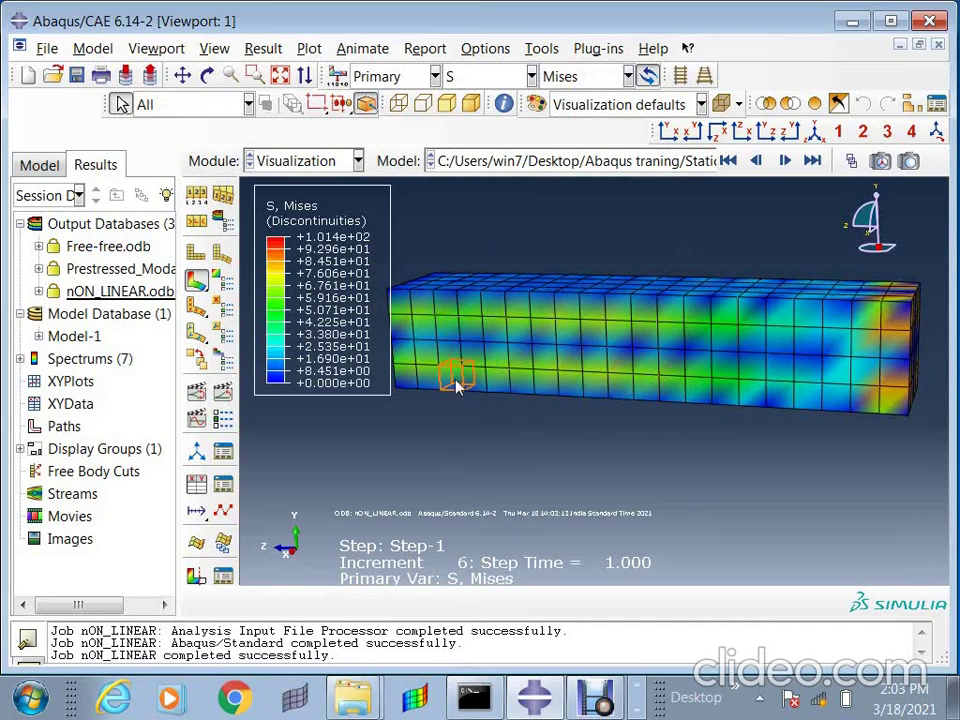
Step: Contour the bar by displacement magnitude U, peaking at 1.252 at the free end
click(450, 77)
click(455, 281)
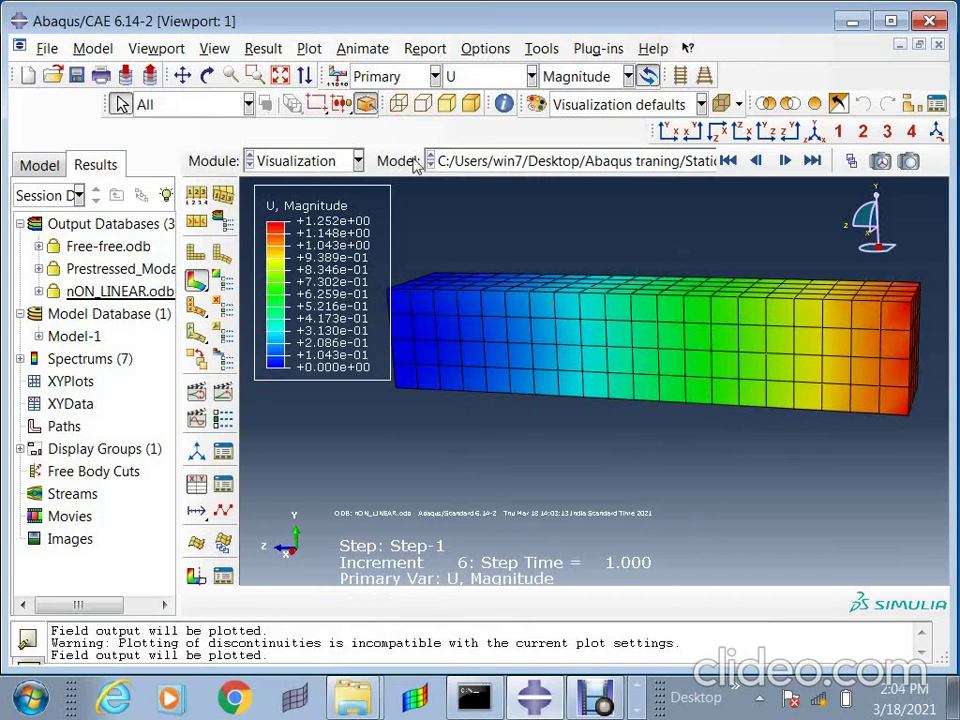
click(308, 163)
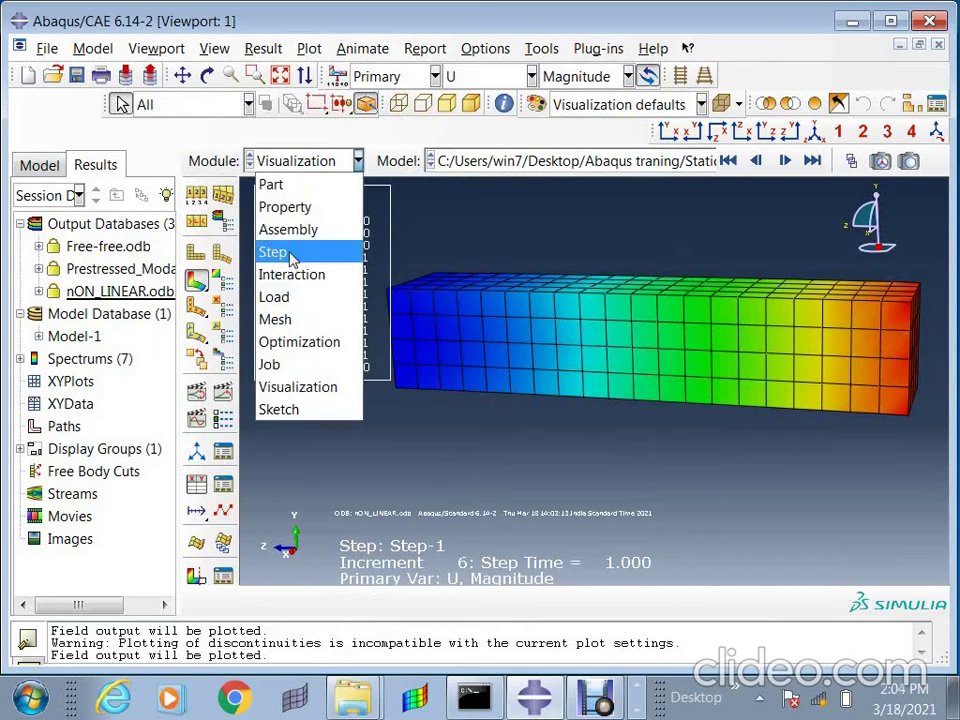
Step: In the Load module, edit Load-1 so its CF2 force becomes -5000 instead of -1000
click(297, 256)
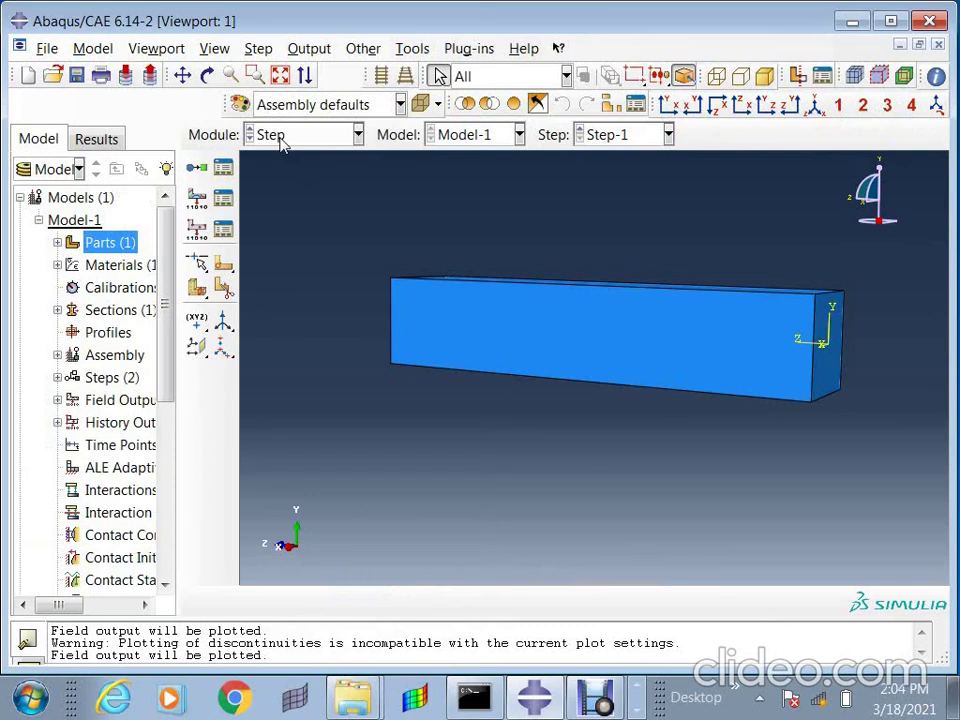
click(305, 134)
click(290, 270)
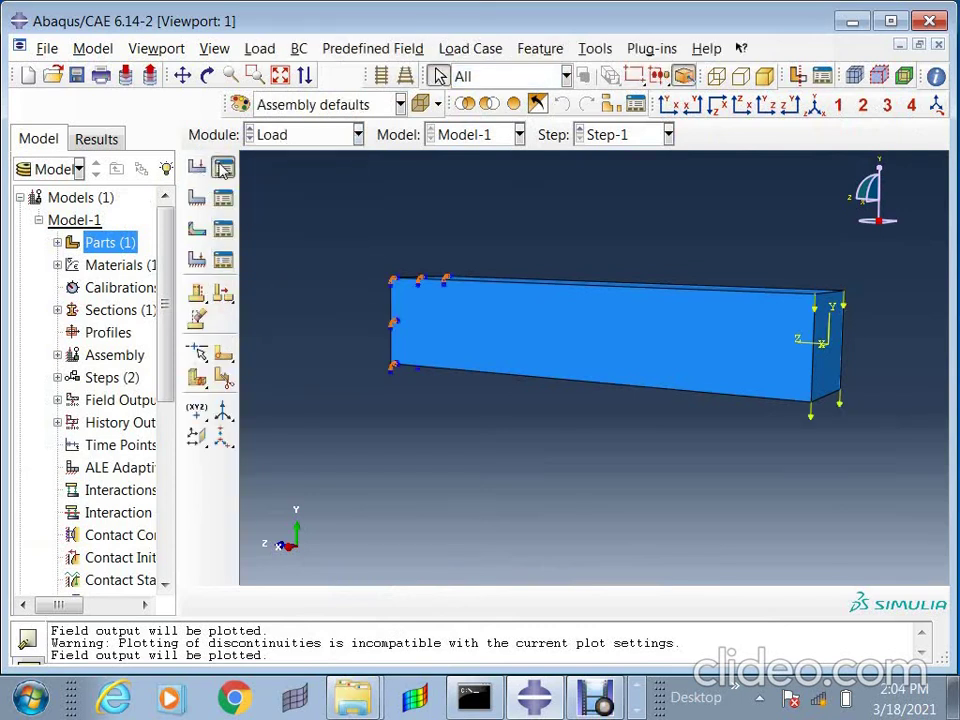
click(222, 167)
click(540, 205)
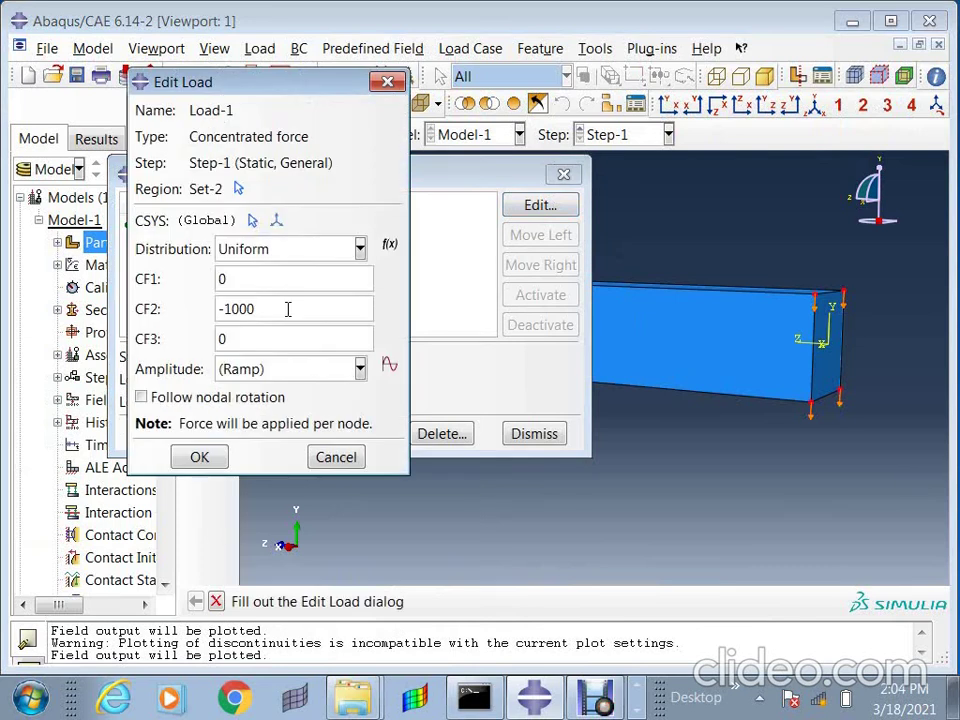
key(BackSpace)
text(5)
click(215, 457)
click(505, 438)
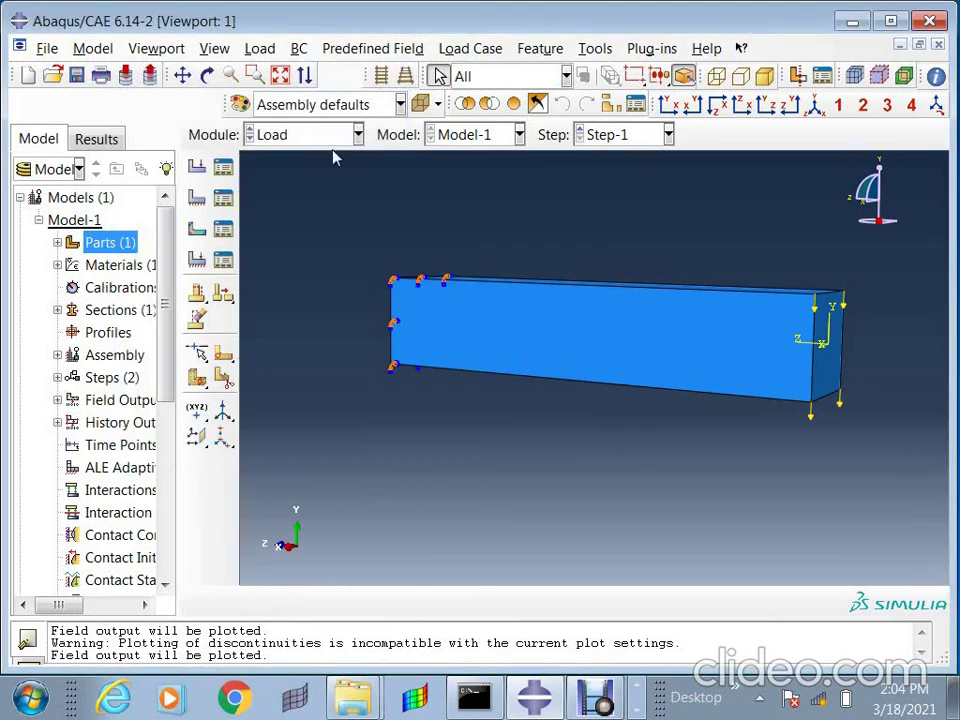
click(310, 136)
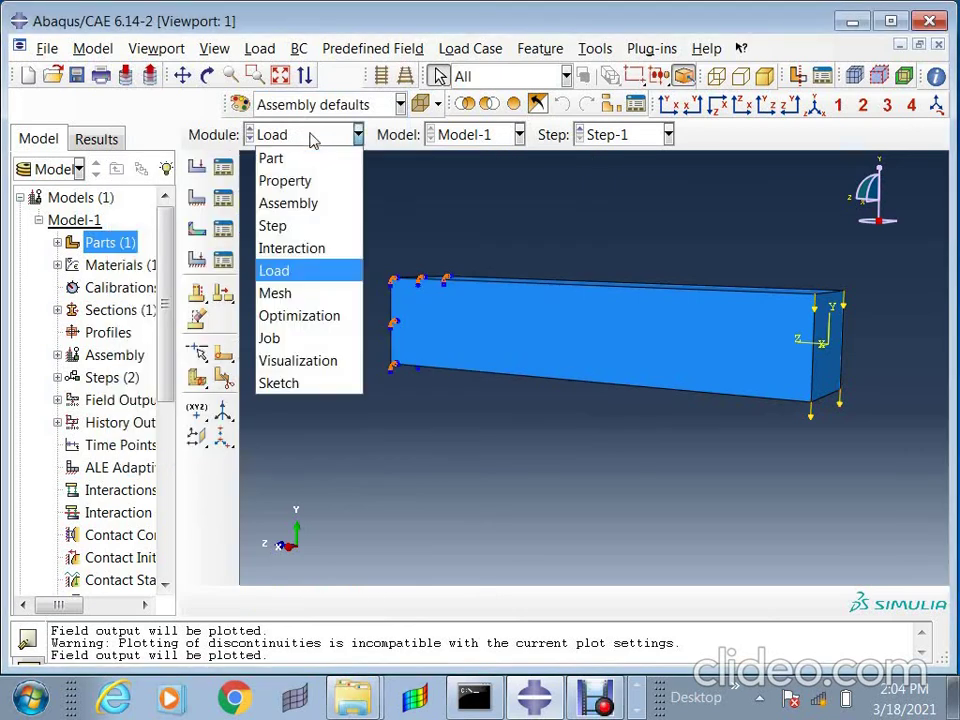
Step: Resubmit the nON_LINEAR job at the higher load, overwriting old files and accepting the unmeshed-parts warning
click(300, 337)
click(222, 165)
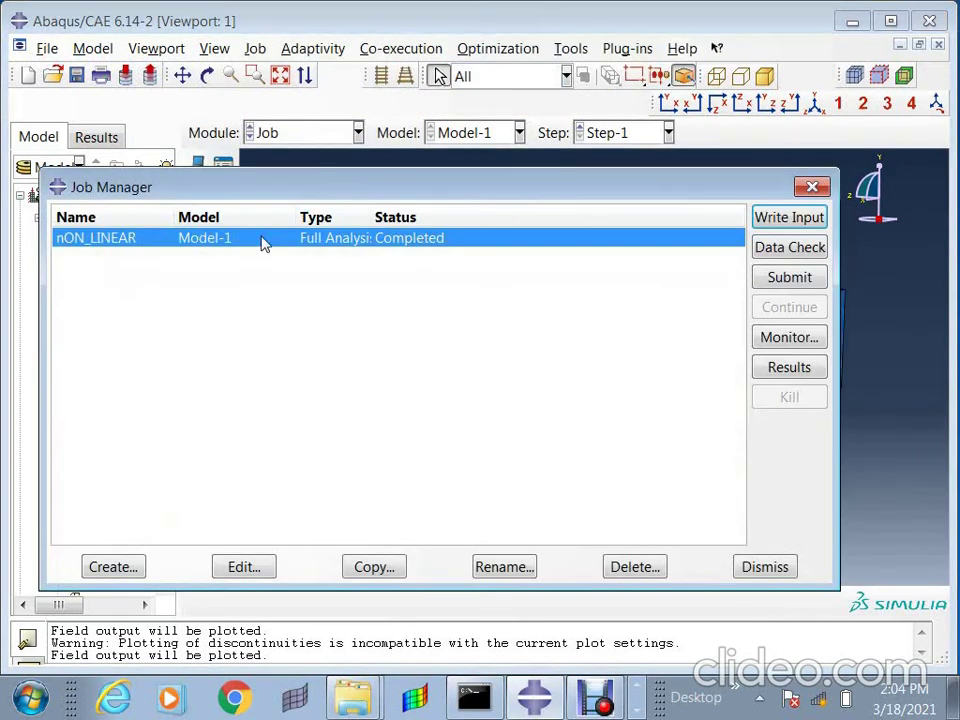
click(805, 280)
click(86, 209)
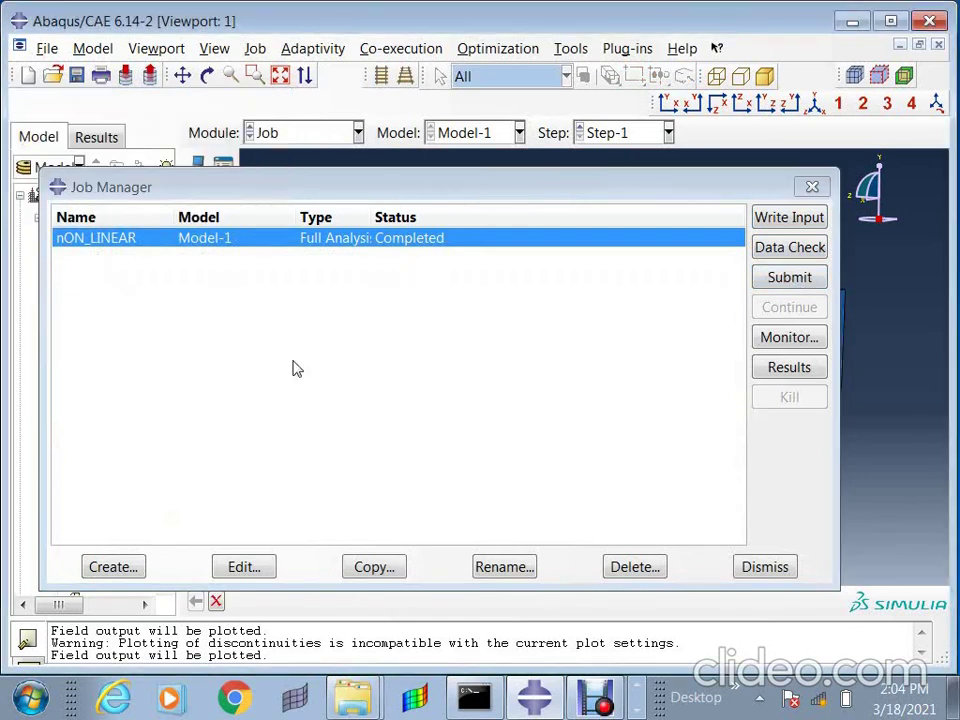
click(210, 412)
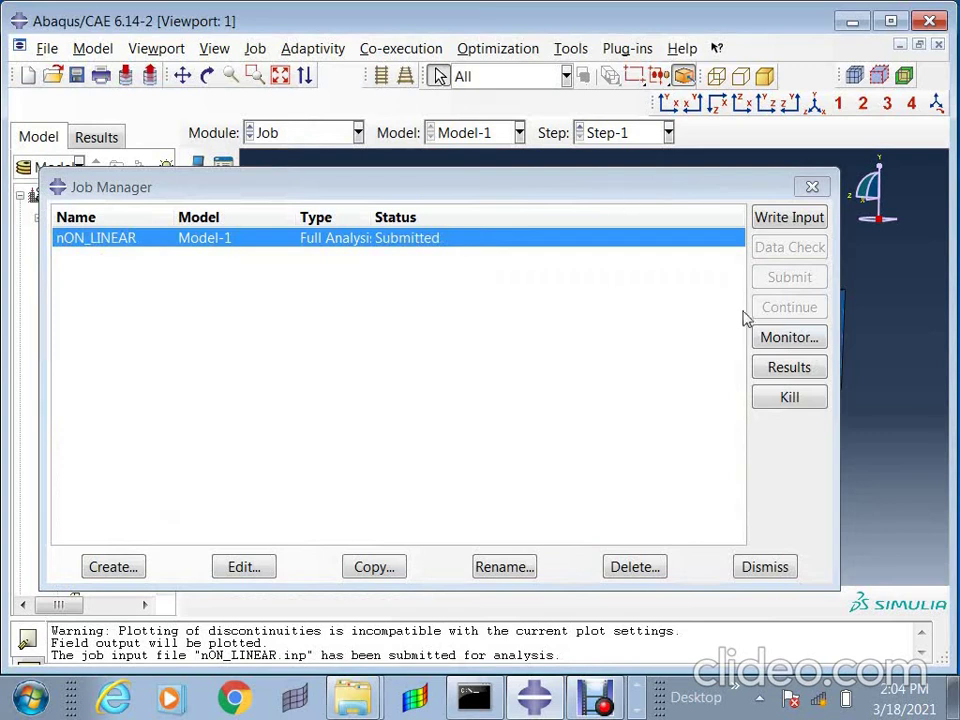
Step: Monitor the rerun, checking its Errors and Message File tabs as it aborts after 10 increments
click(788, 338)
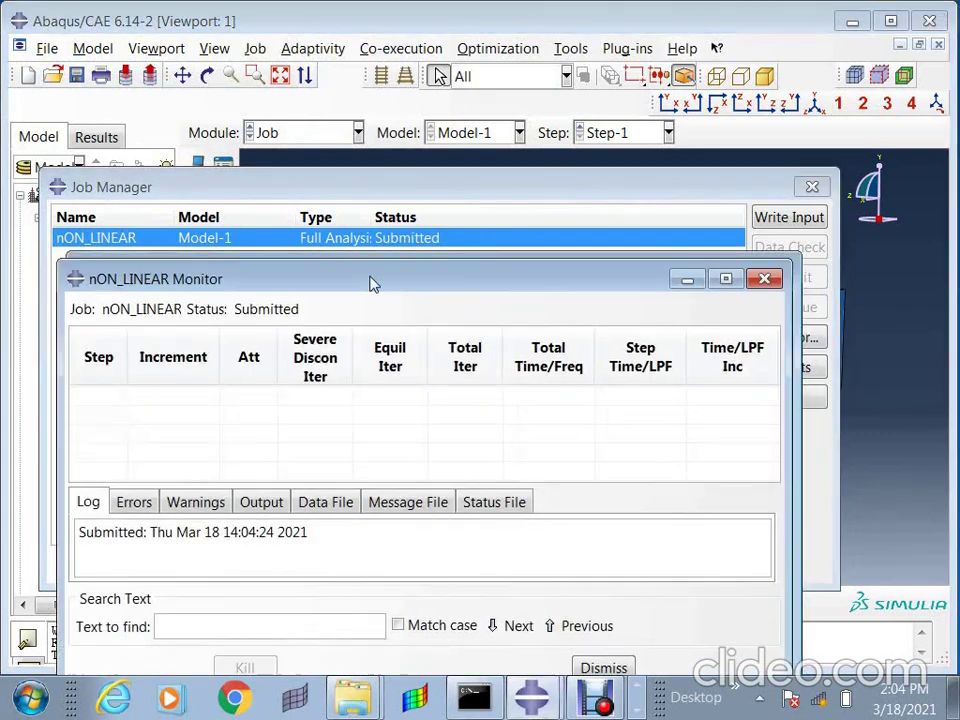
drag(363, 277, 365, 275)
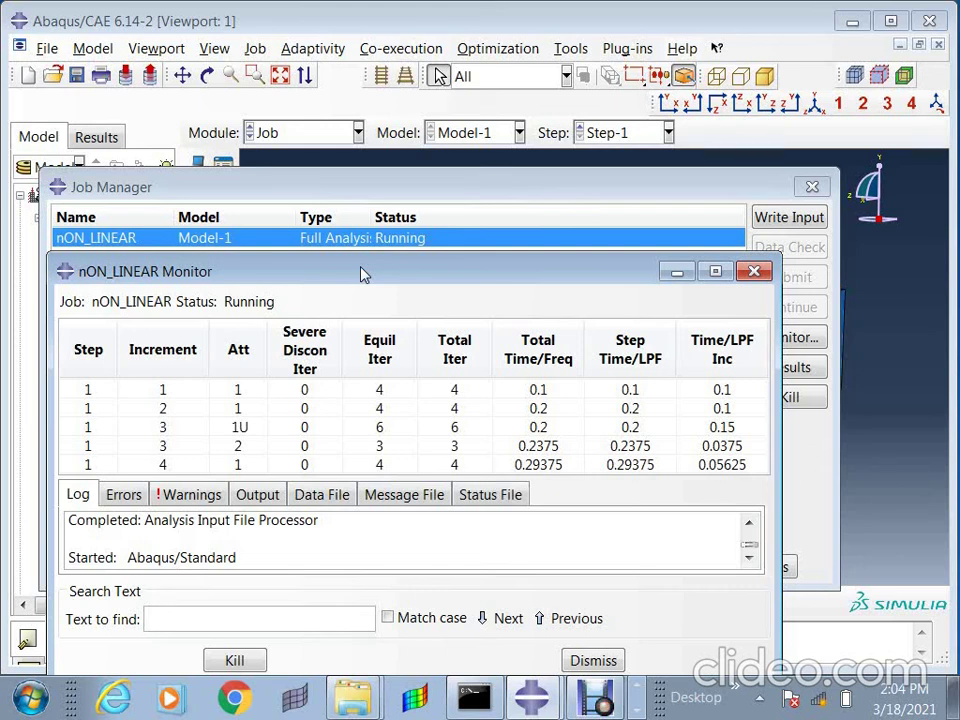
click(136, 506)
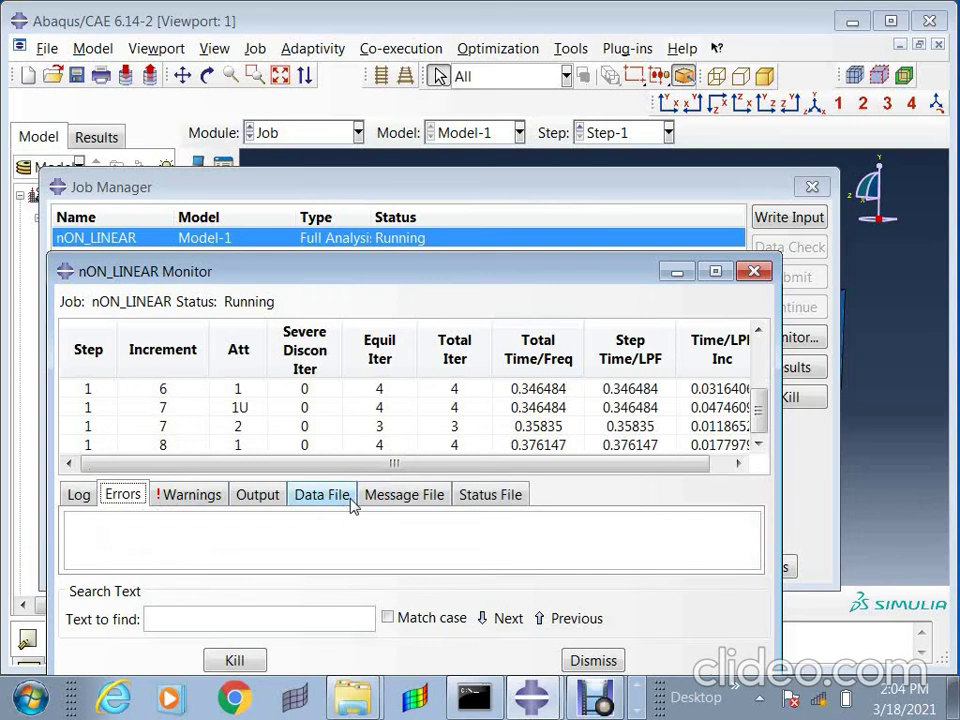
click(408, 496)
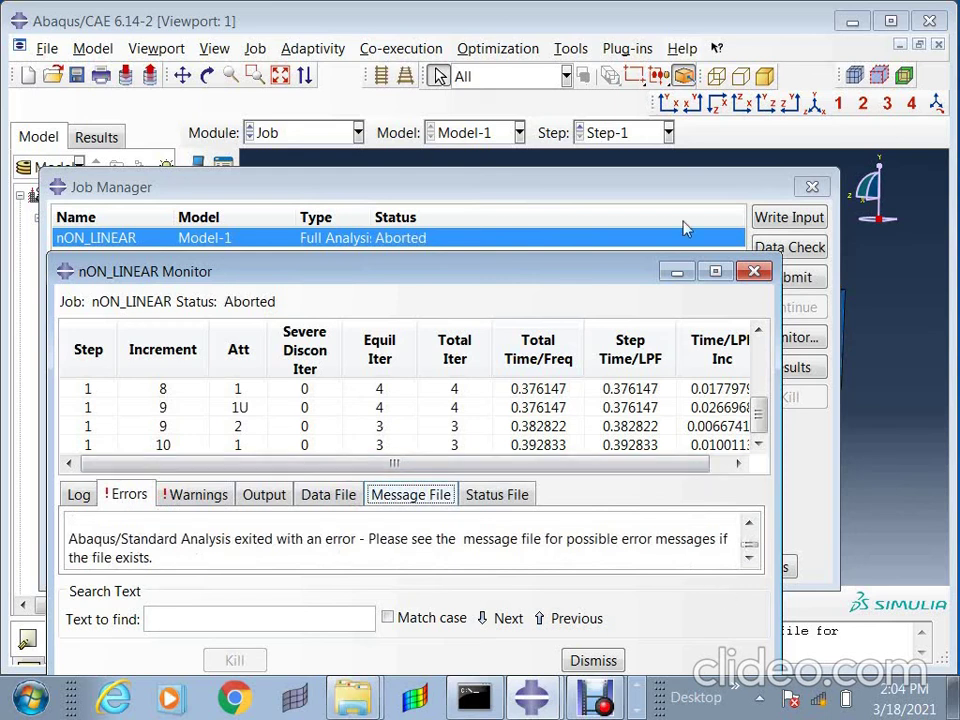
Step: Enlarge the job monitor to read the too-many-increments abort error, then close the monitor and Job Manager
drag(570, 279, 562, 122)
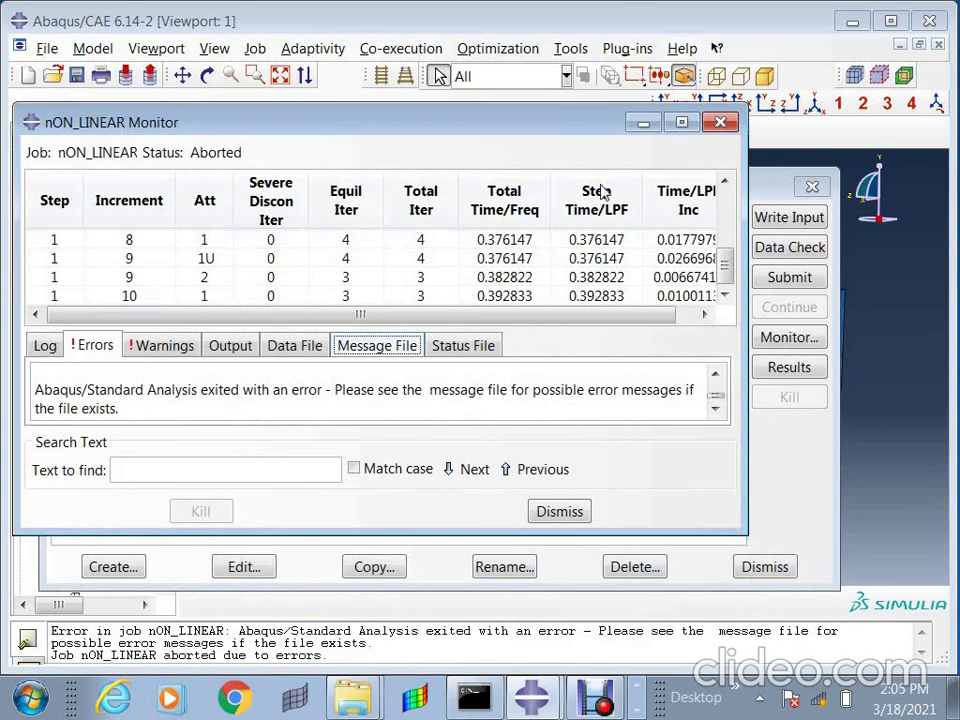
drag(744, 530, 806, 671)
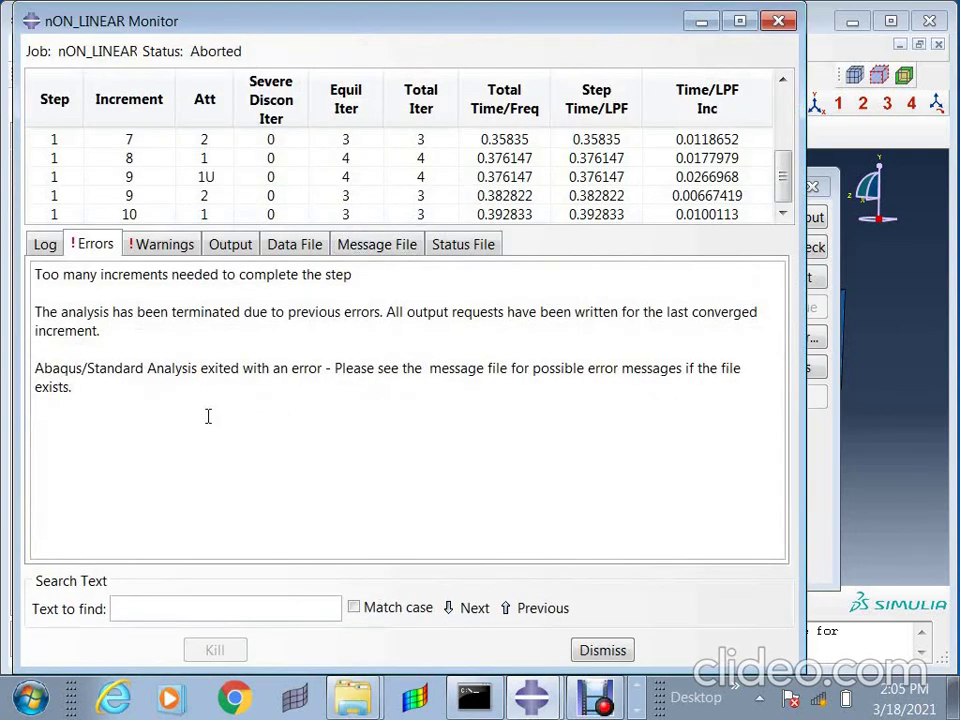
drag(667, 312, 754, 312)
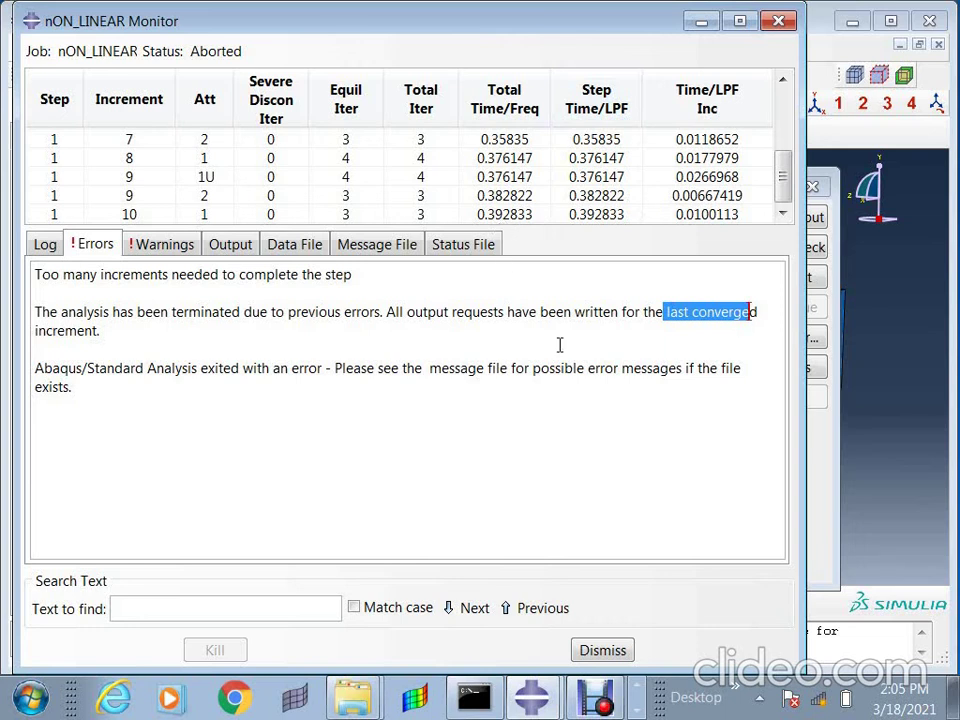
click(603, 650)
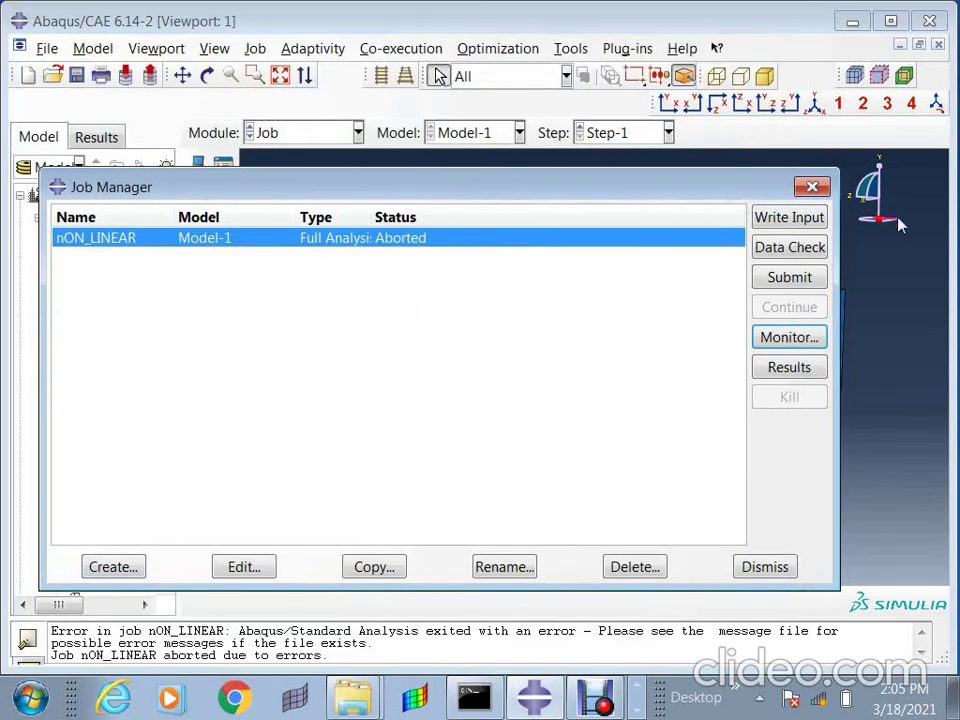
click(812, 187)
Step: In the Step module, switch Nlgeom off for Step-1, then return to the Job module
click(304, 133)
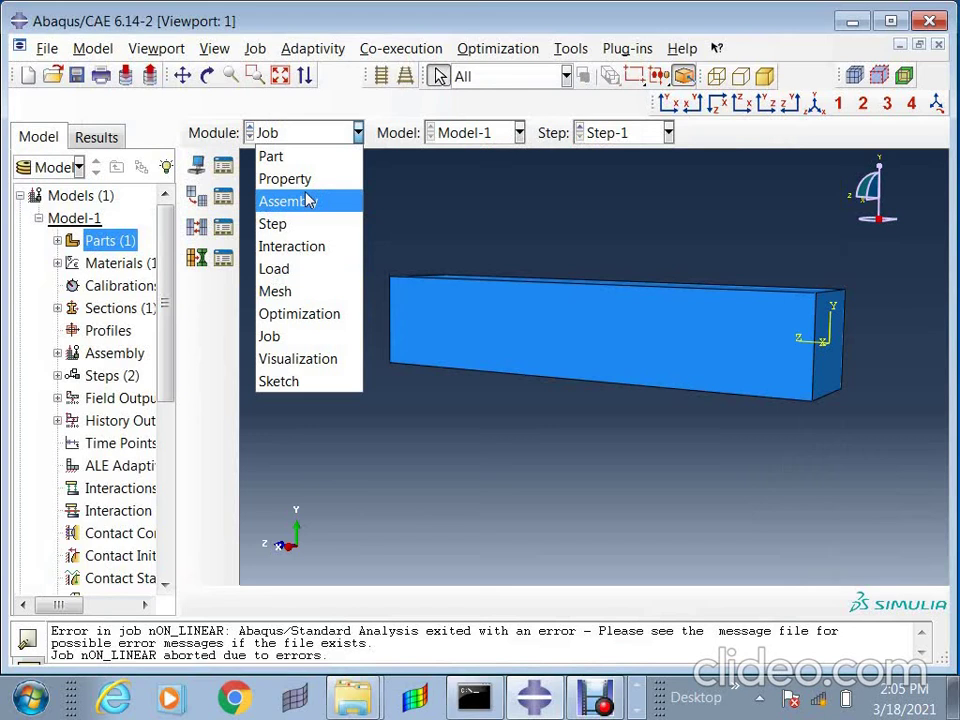
click(304, 223)
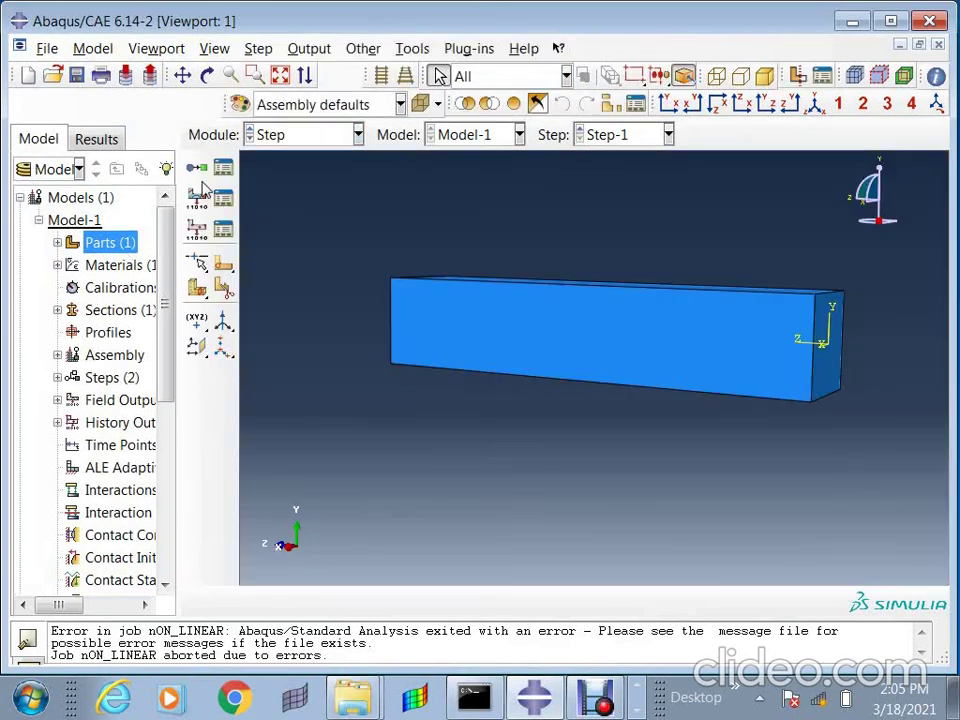
click(222, 165)
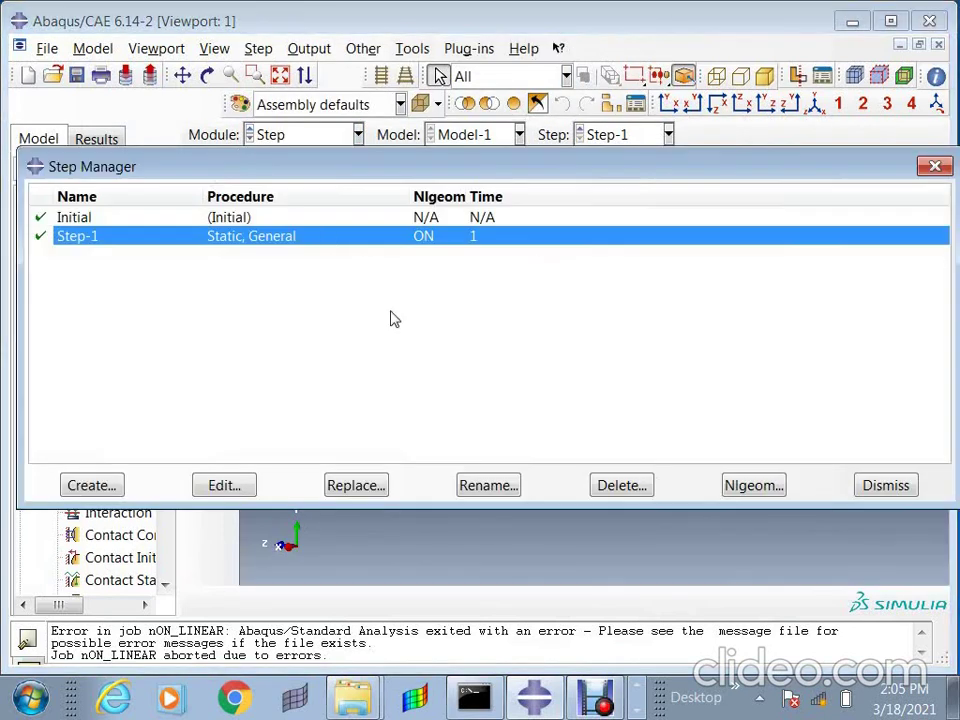
click(360, 487)
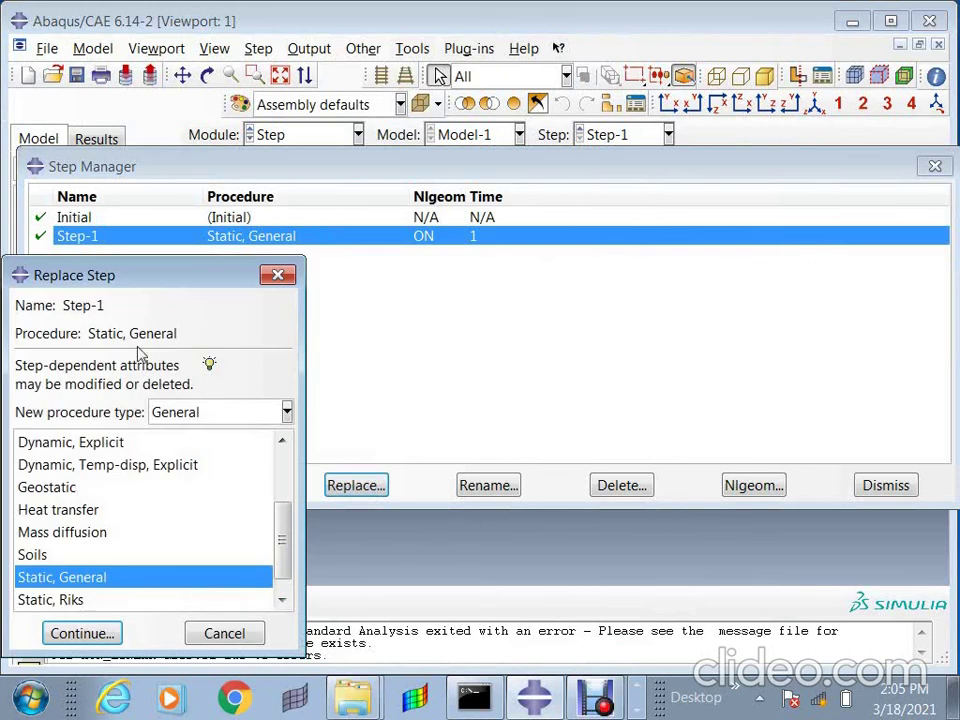
click(220, 633)
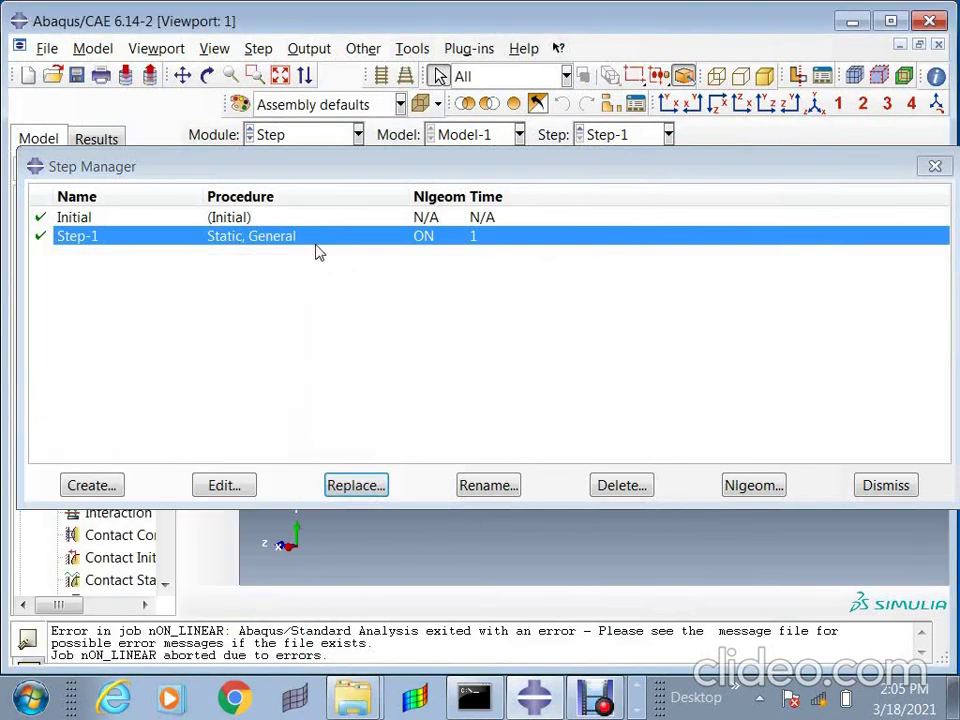
click(230, 488)
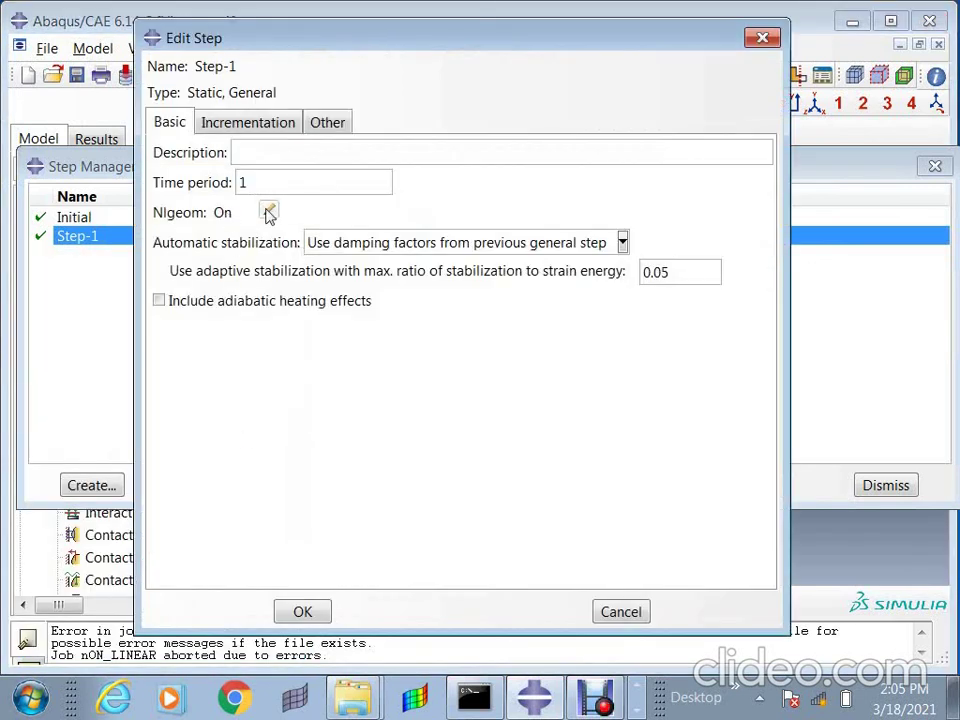
click(268, 213)
click(233, 361)
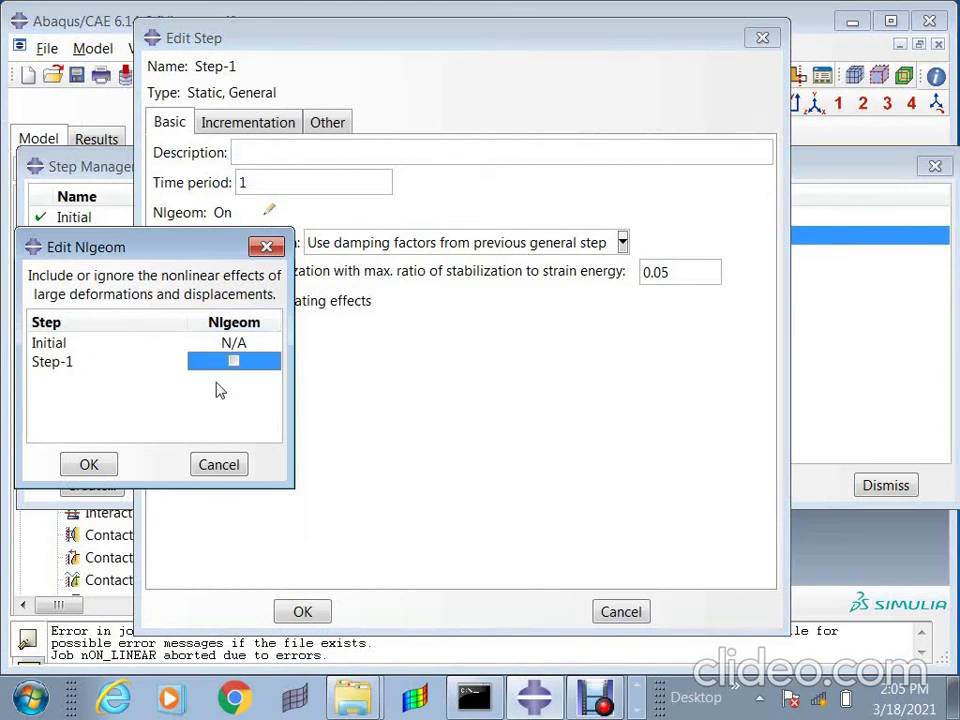
click(80, 467)
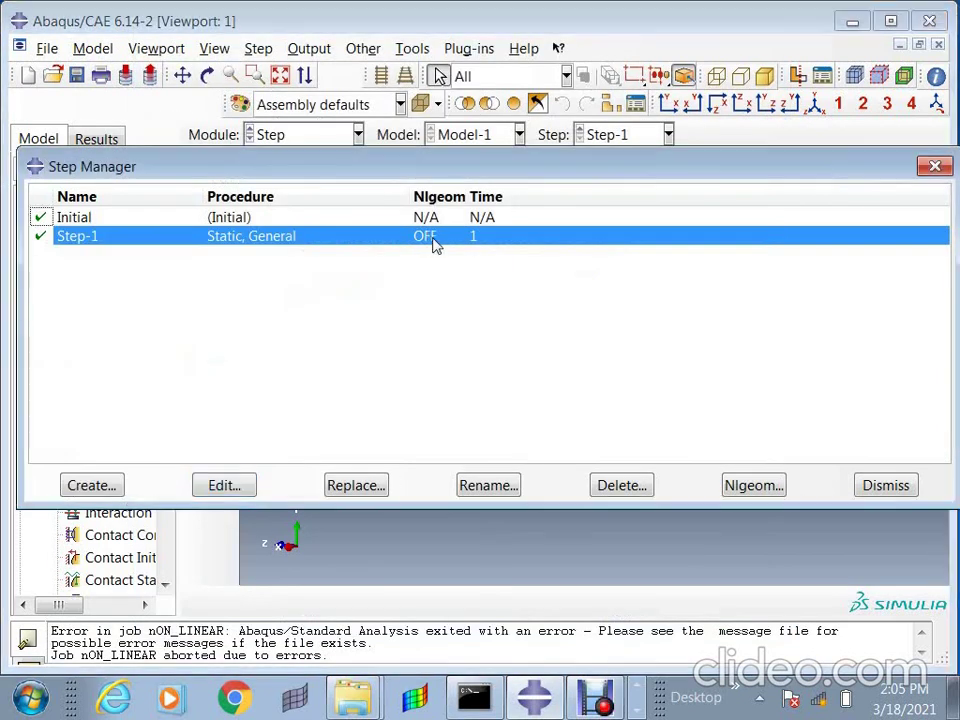
click(880, 485)
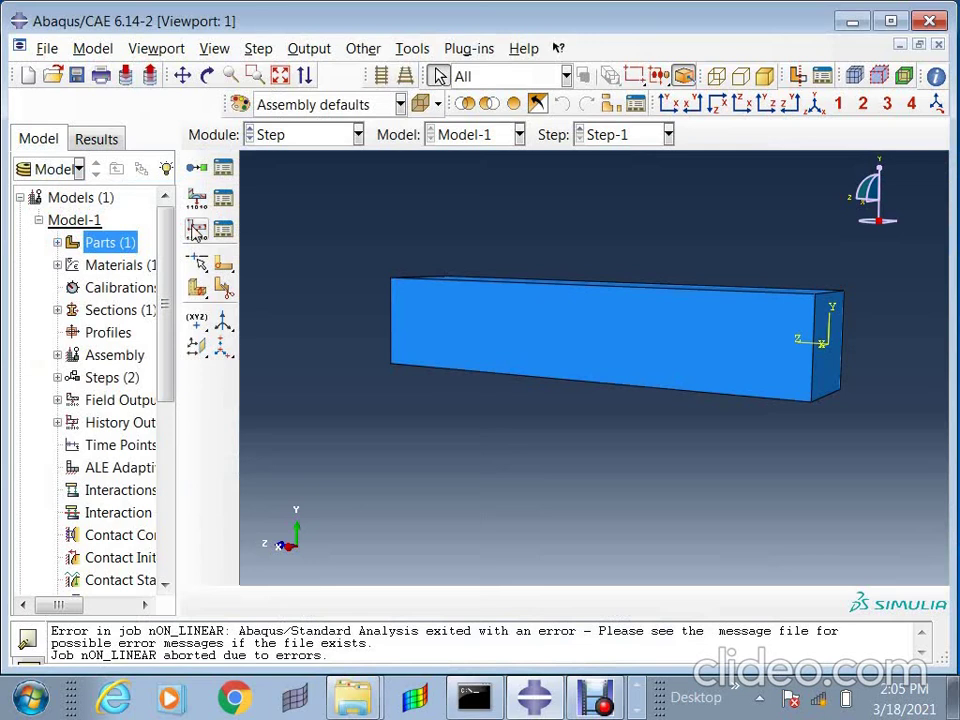
click(300, 136)
click(279, 336)
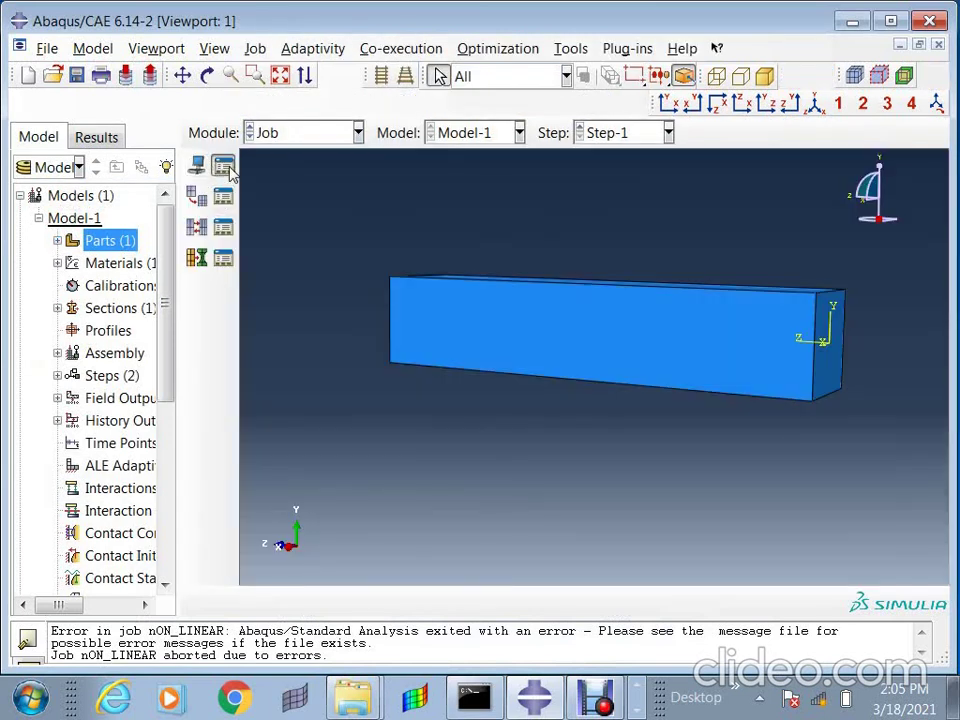
Step: Resubmit nON_LINEAR over its old files and monitor it until it completes at total time 1
click(223, 165)
click(808, 280)
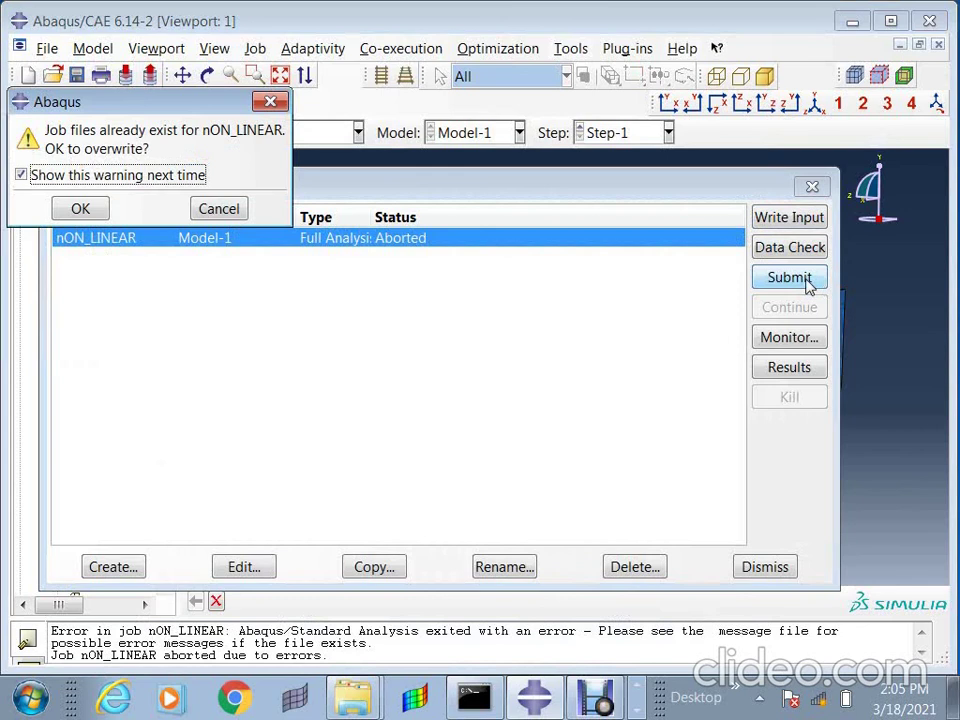
click(79, 208)
click(203, 410)
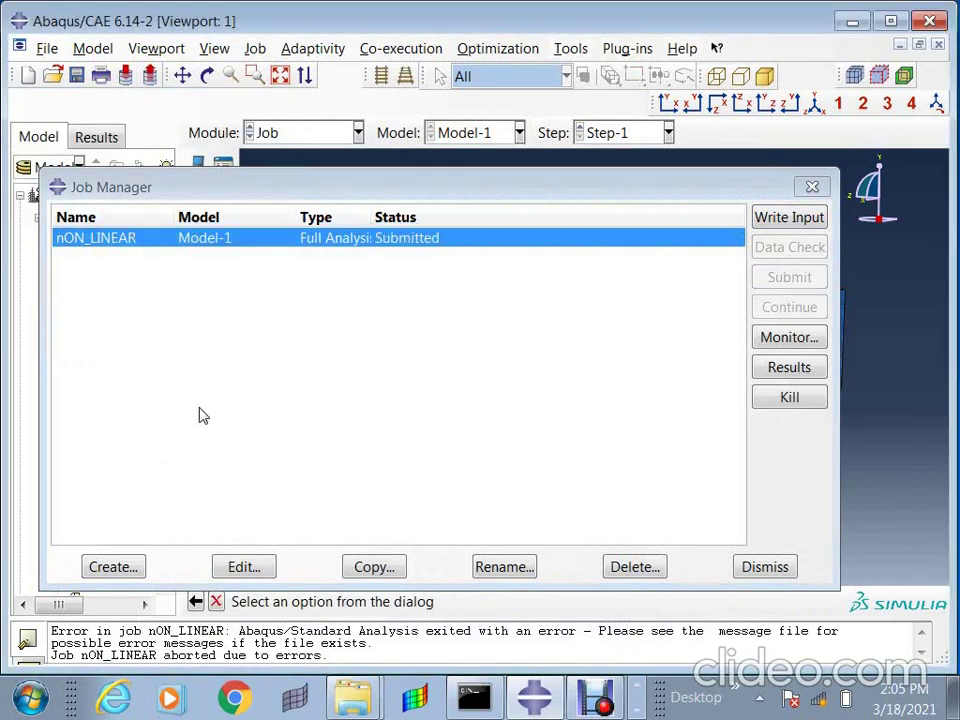
click(804, 341)
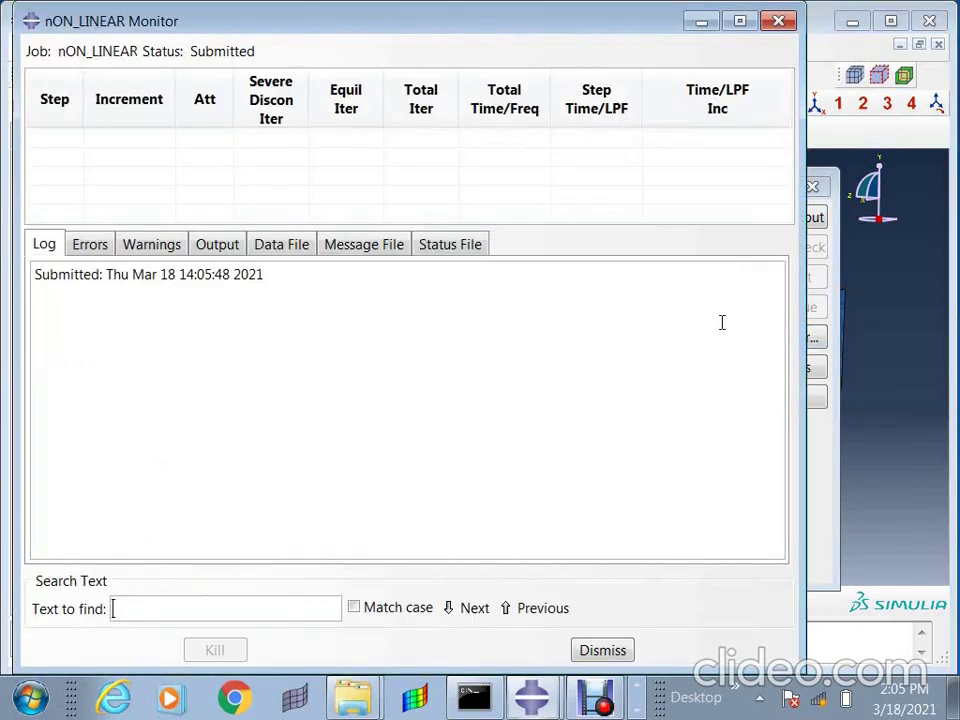
drag(583, 35, 608, 291)
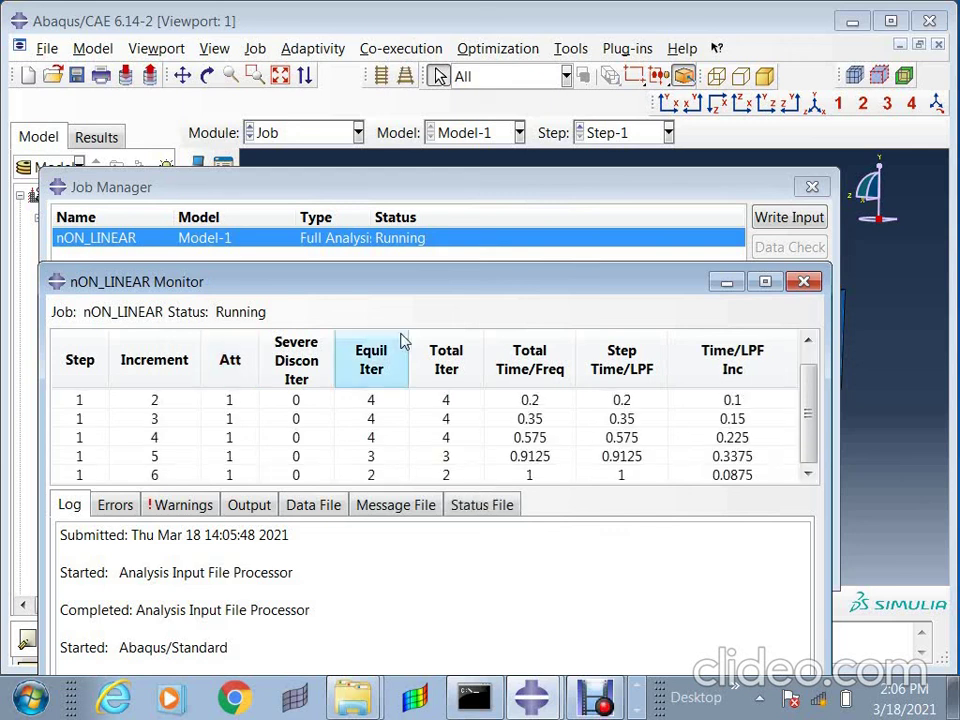
click(540, 477)
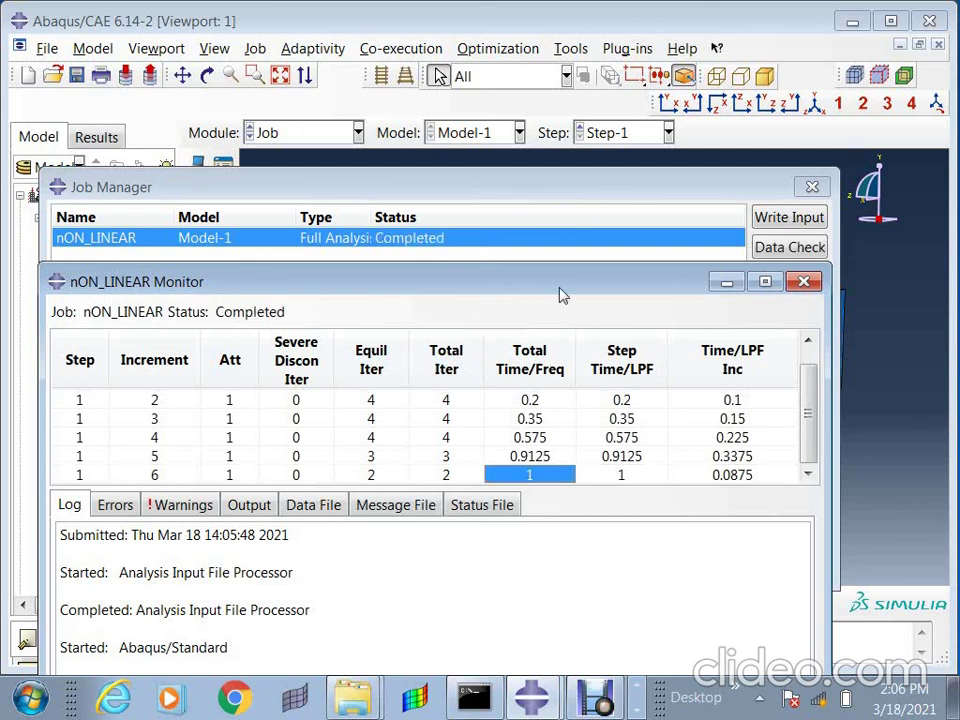
click(804, 282)
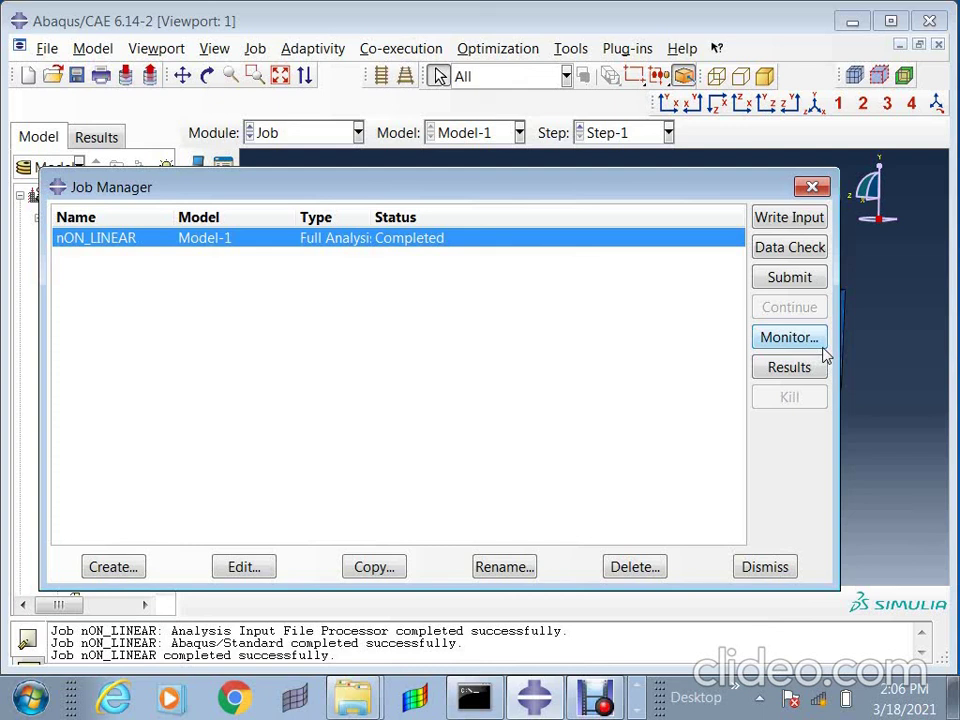
click(780, 340)
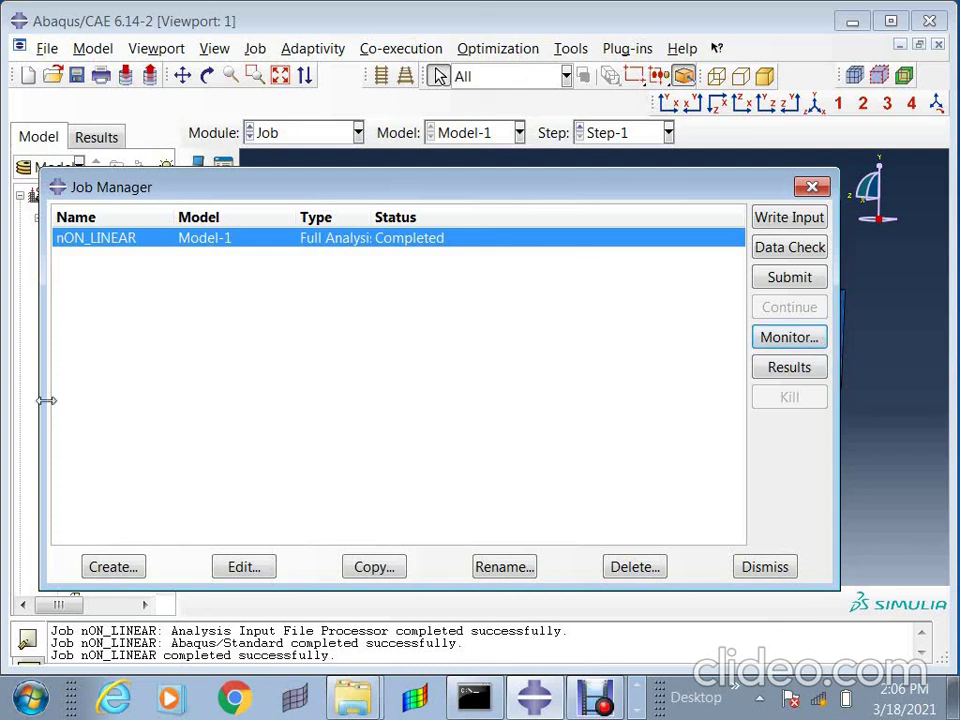